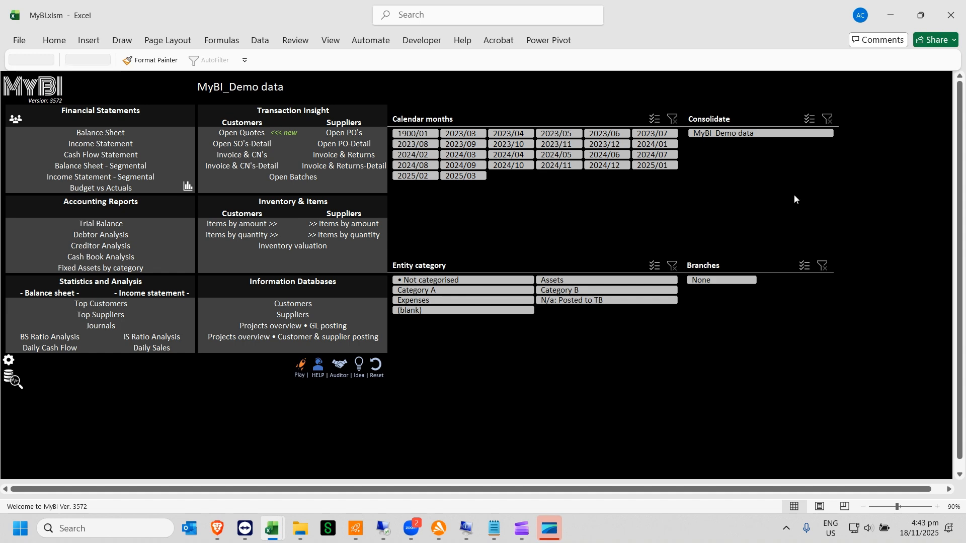
Step: Switch to the mybi.pcscloud.co.za remote session and close the open Supplier Balances report
mouse_move(385, 531)
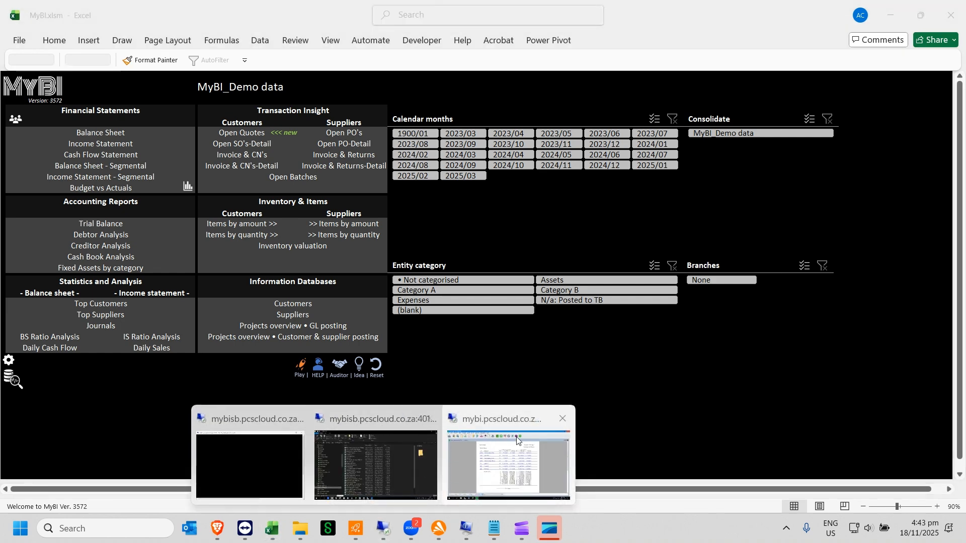
click(508, 467)
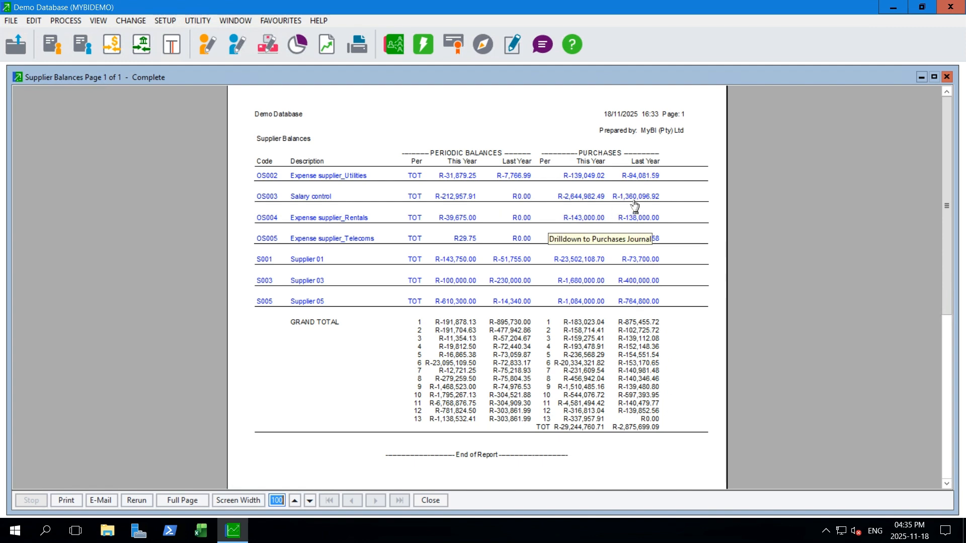
click(946, 76)
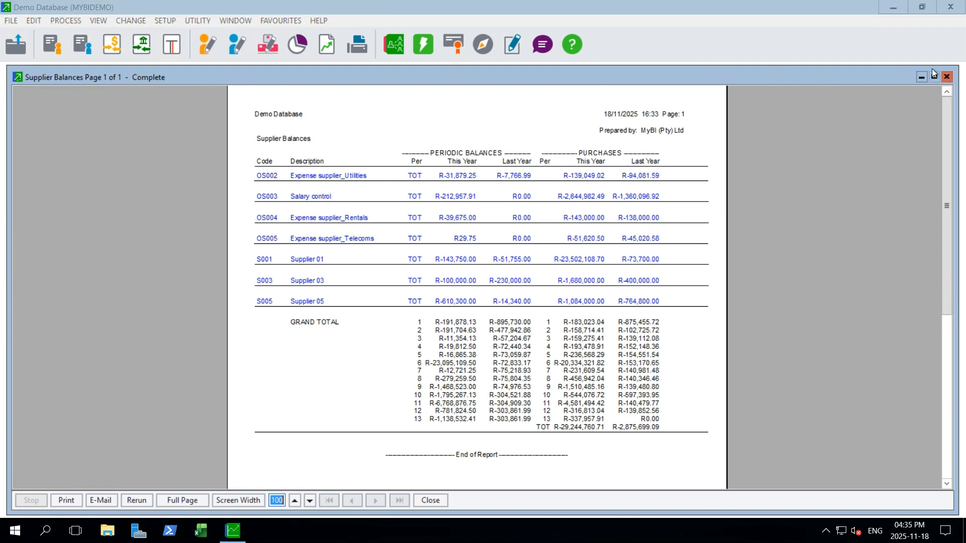
Step: Generate a Supplier Balances report to screen for all suppliers, sequenced by code
click(98, 21)
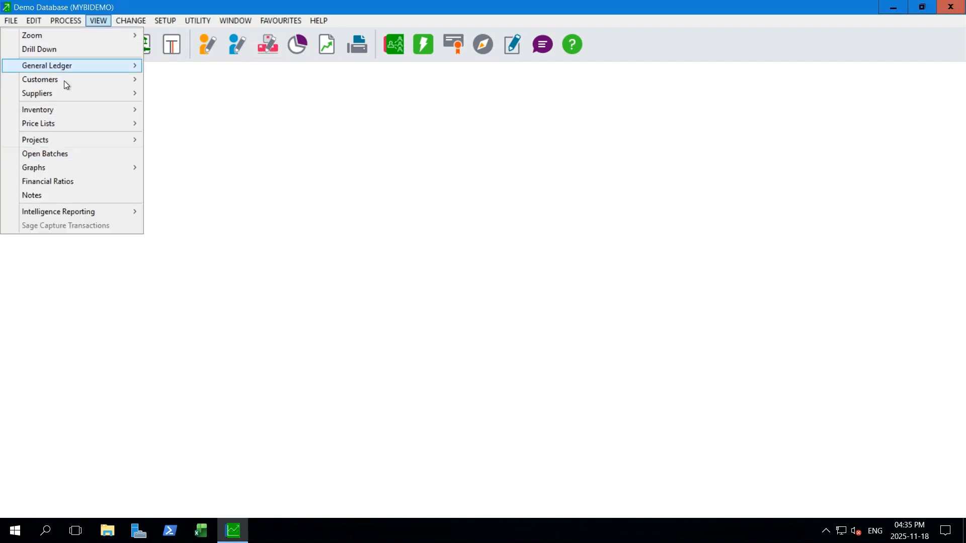
mouse_move(73, 94)
click(212, 155)
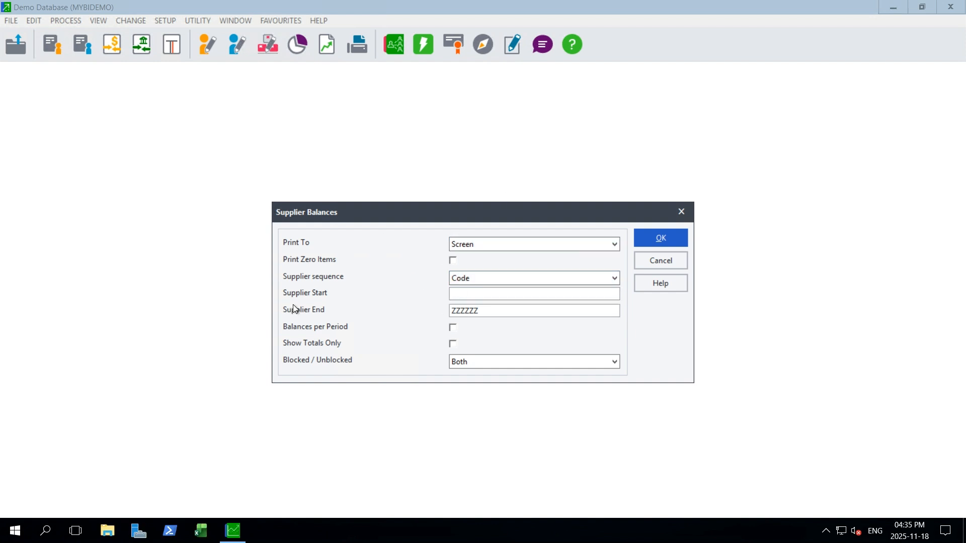
click(512, 283)
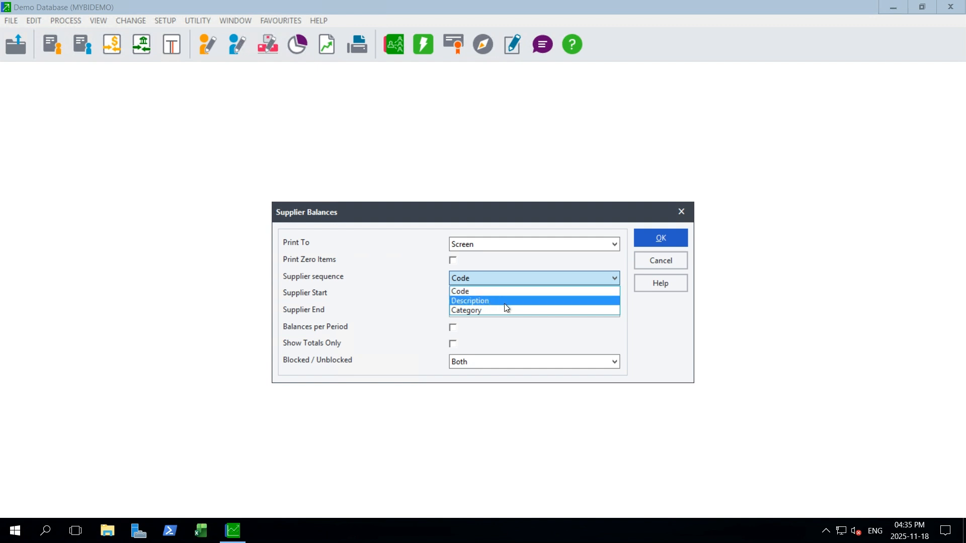
click(395, 300)
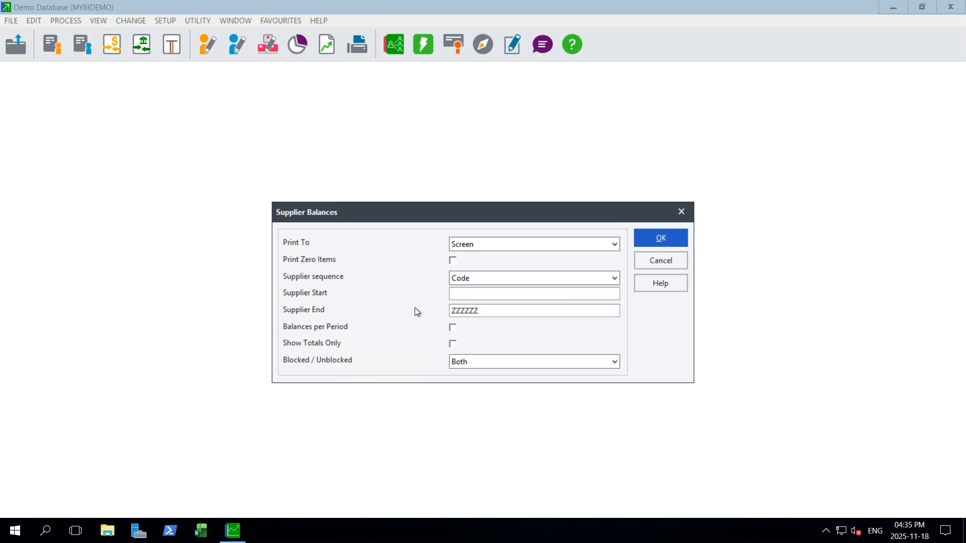
click(669, 238)
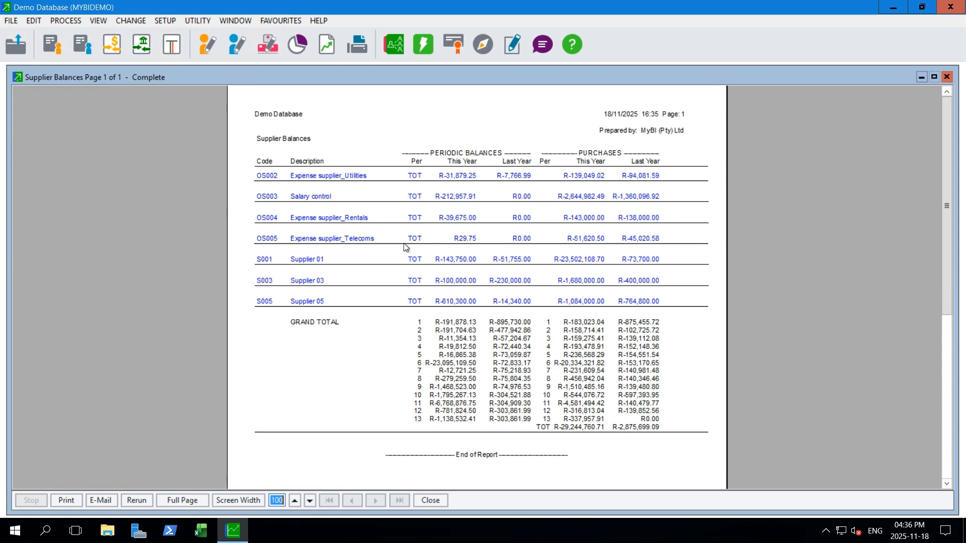
Step: Drill down from this year's Expense supplier_Utilities balance to its detailed ledger and view supplier invoice PN100087
click(455, 181)
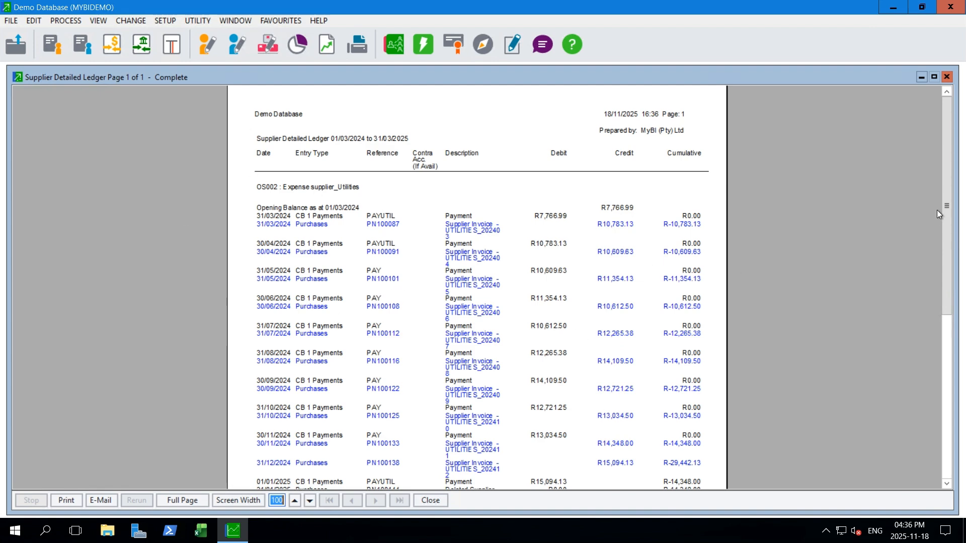
drag(946, 210, 697, 328)
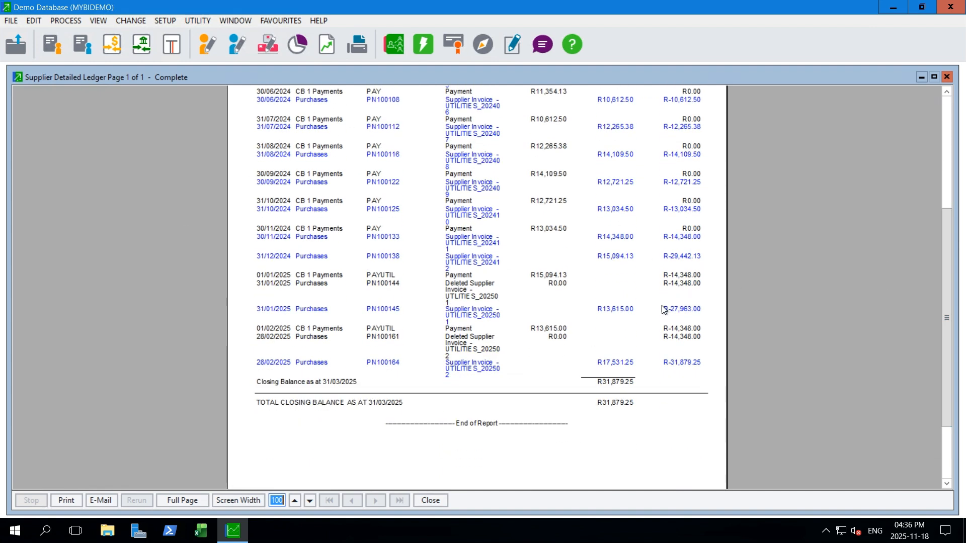
drag(946, 284, 945, 161)
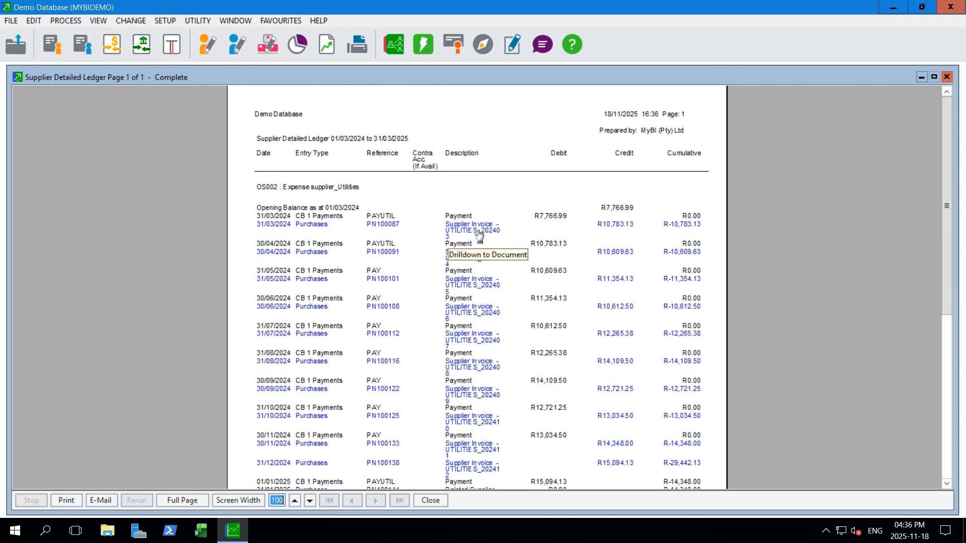
click(478, 234)
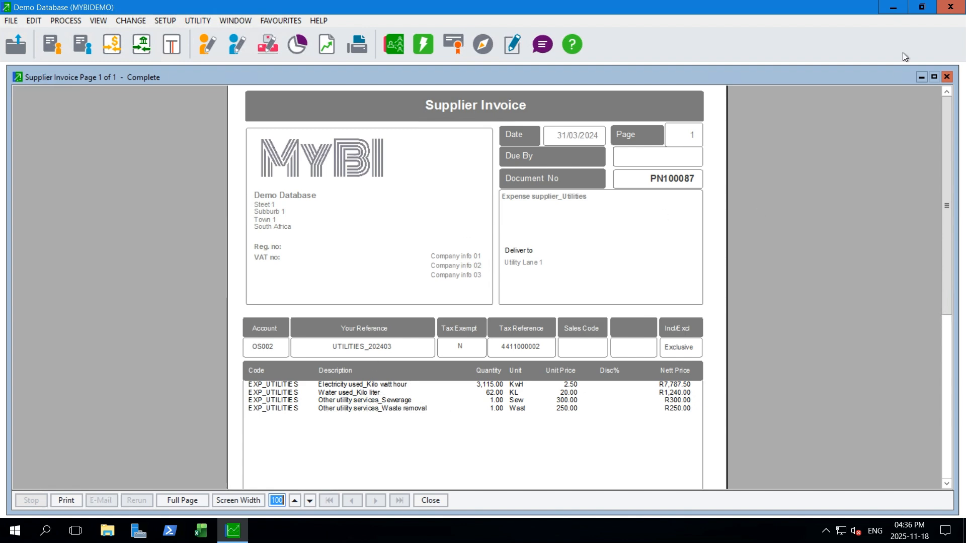
click(947, 77)
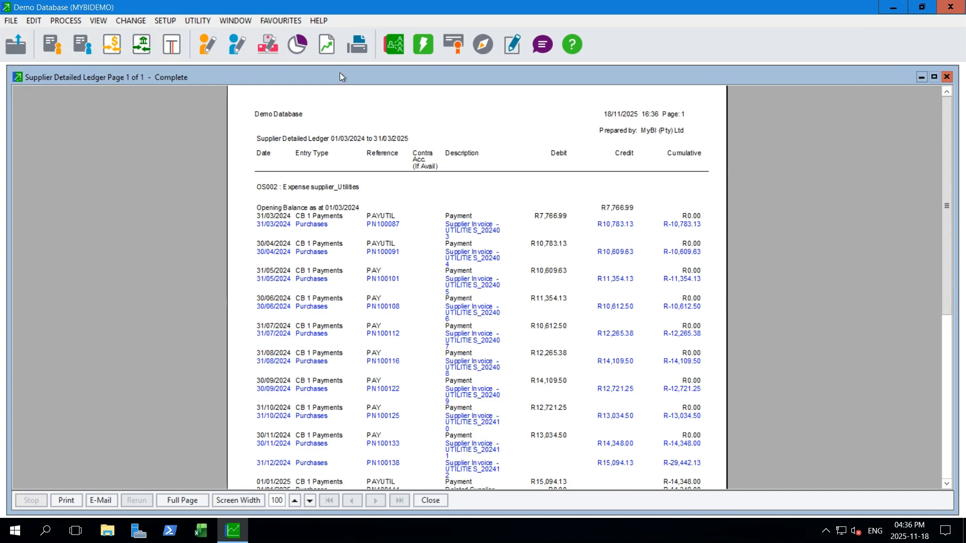
Step: Switch back to the MyBI workbook in Excel, open the Creditor Analysis and set the zoom to 80%
mouse_move(560, 1)
click(586, 9)
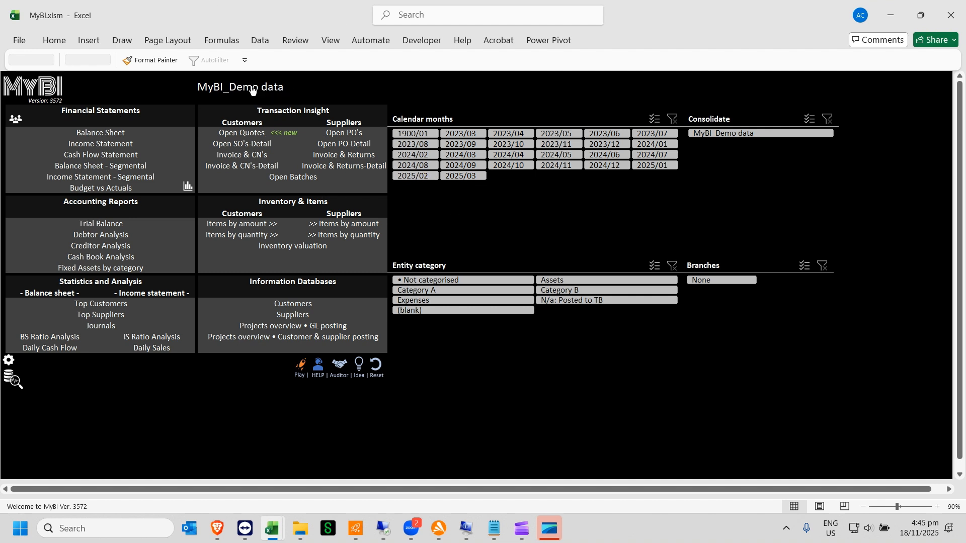
click(115, 250)
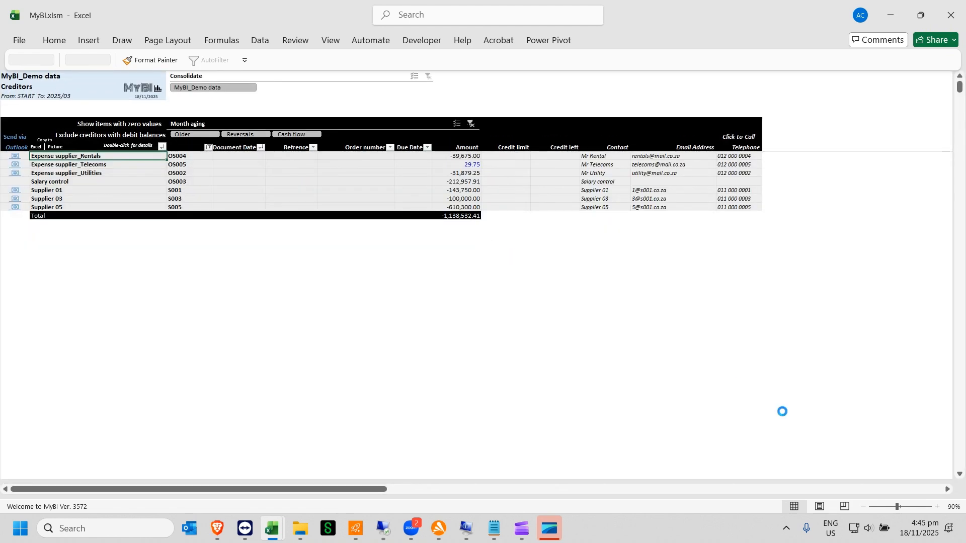
click(937, 507)
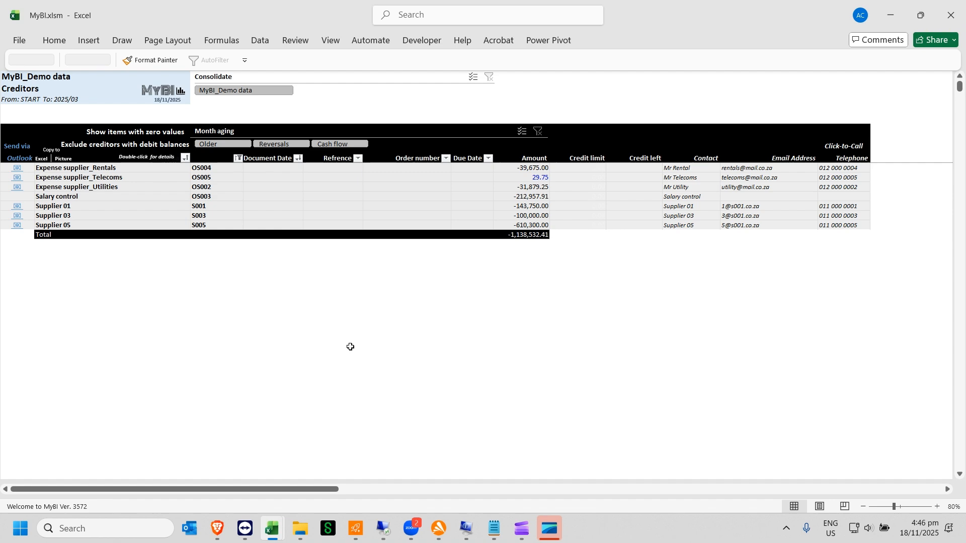
Step: Compare the Expense supplier_Utilities amount in the MyBI creditors report with the Supplier Balances report in the remote session
mouse_move(384, 528)
click(500, 469)
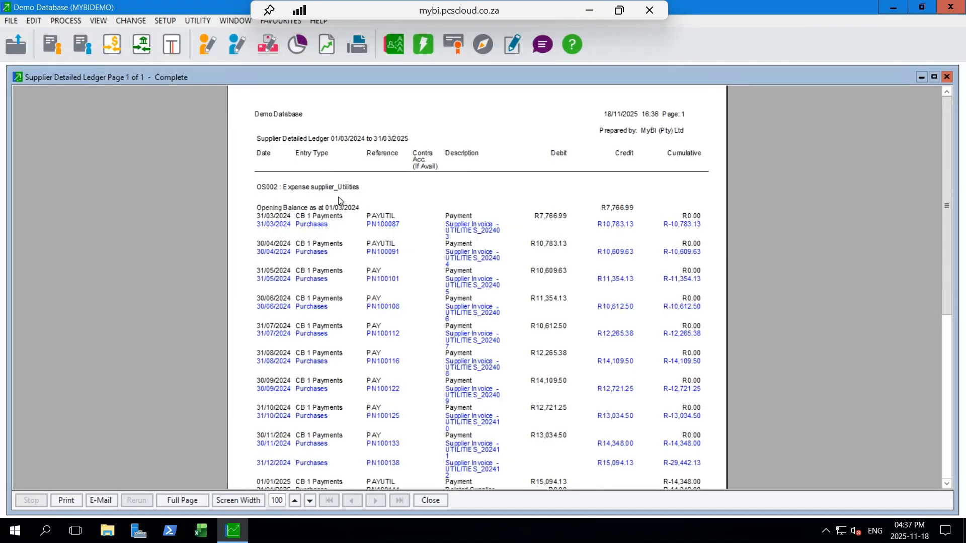
click(946, 78)
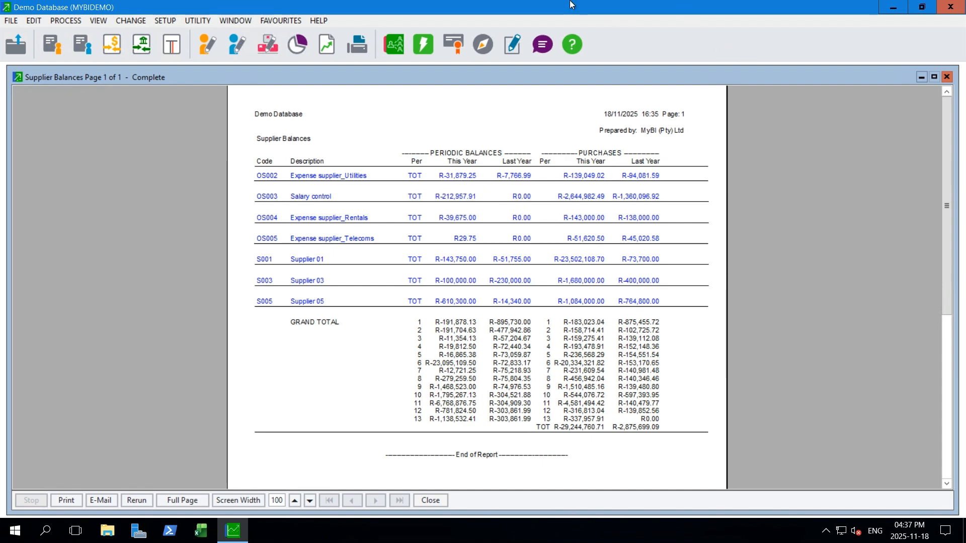
click(592, 11)
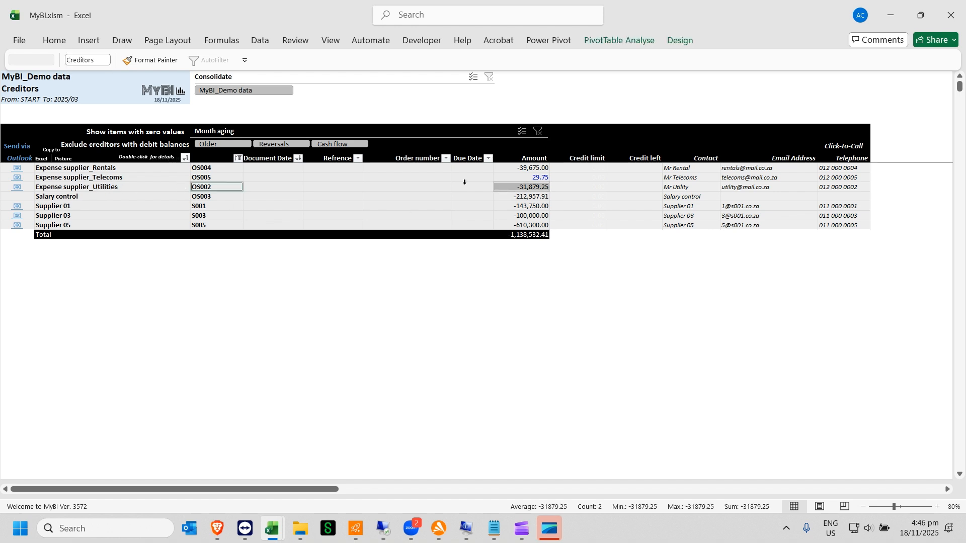
click(528, 189)
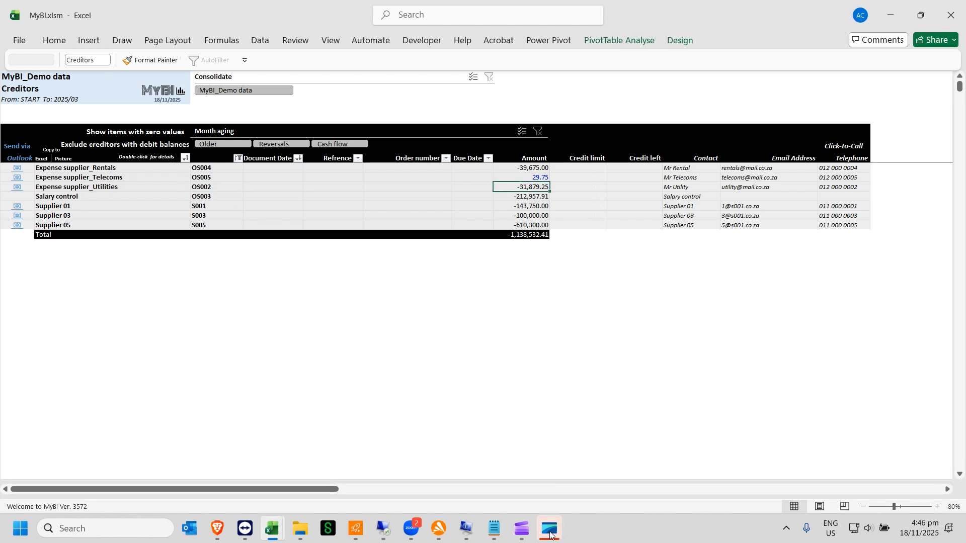
mouse_move(384, 529)
click(508, 486)
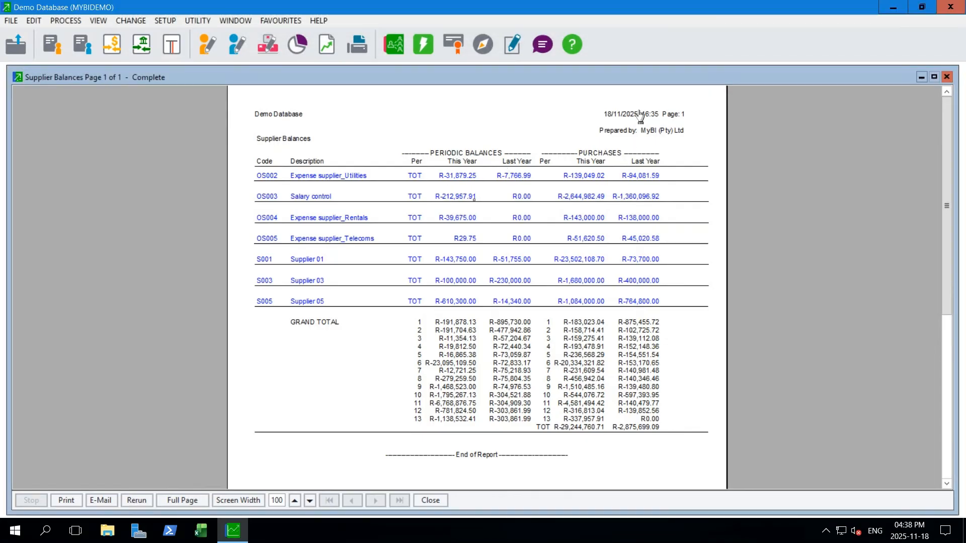
click(600, 7)
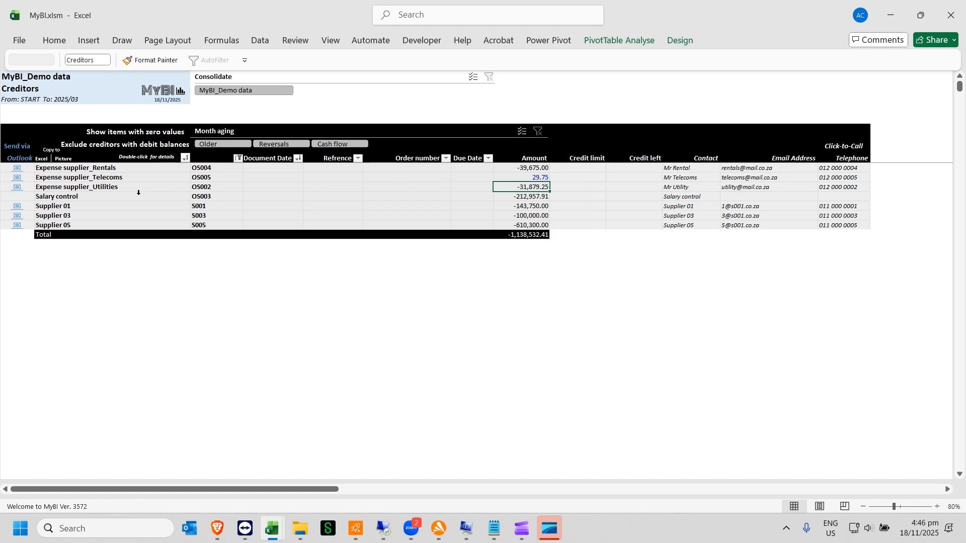
Step: Expand the transaction details of Expense supplier_Utilities (OS002) in the creditors report
double_click(209, 187)
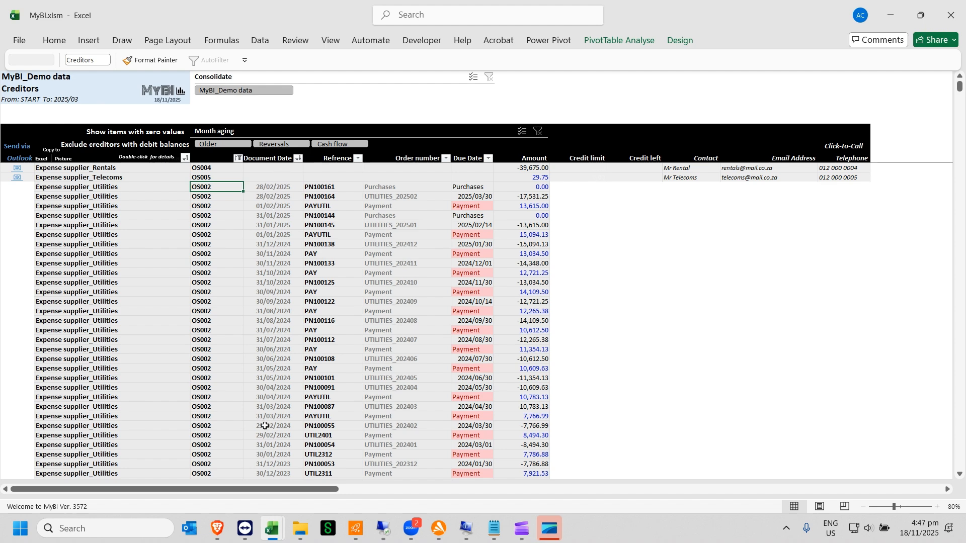
scroll(277, 393, down, 9)
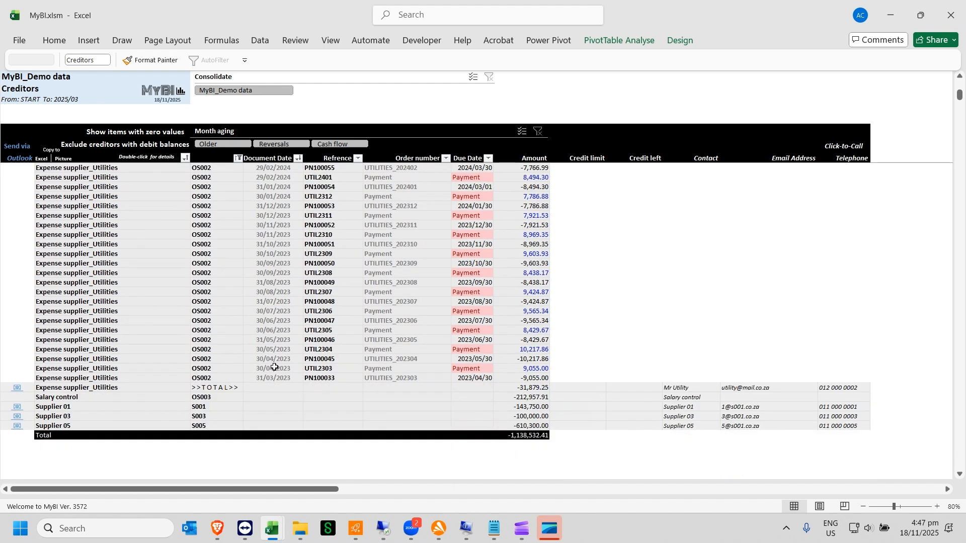
scroll(275, 362, up, 9)
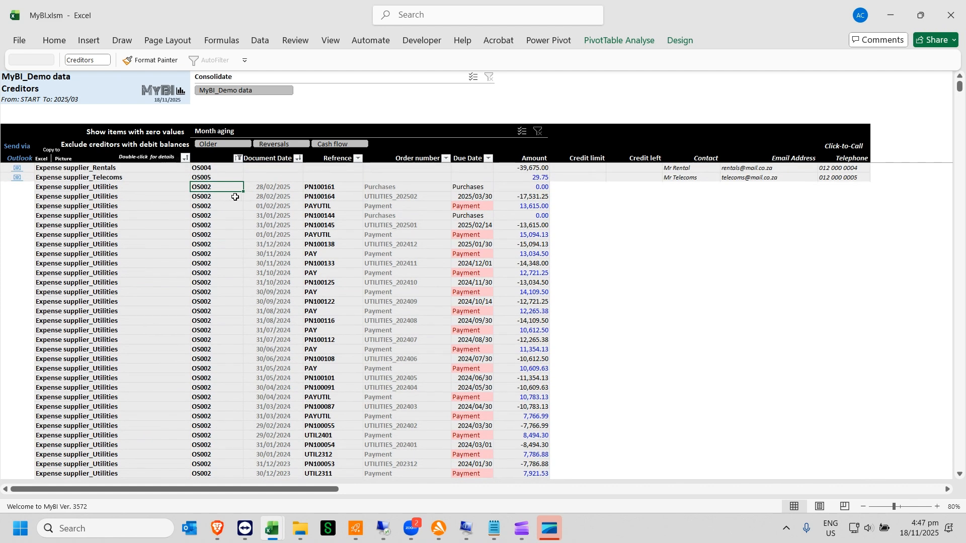
Step: Switch to the remote session and examine the Expense supplier_Utilities detailed ledger down to its closing balance, returning to the MyBI workbook
click(383, 529)
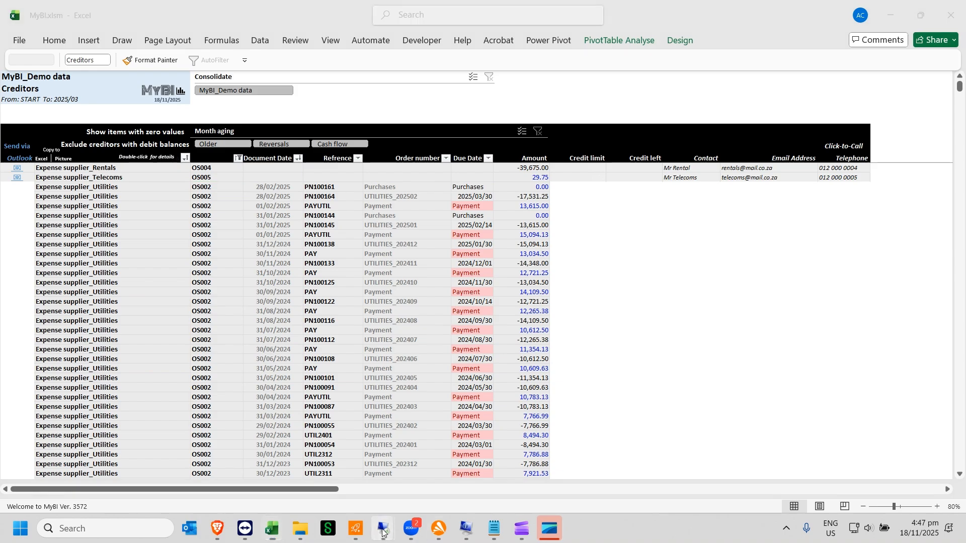
click(502, 465)
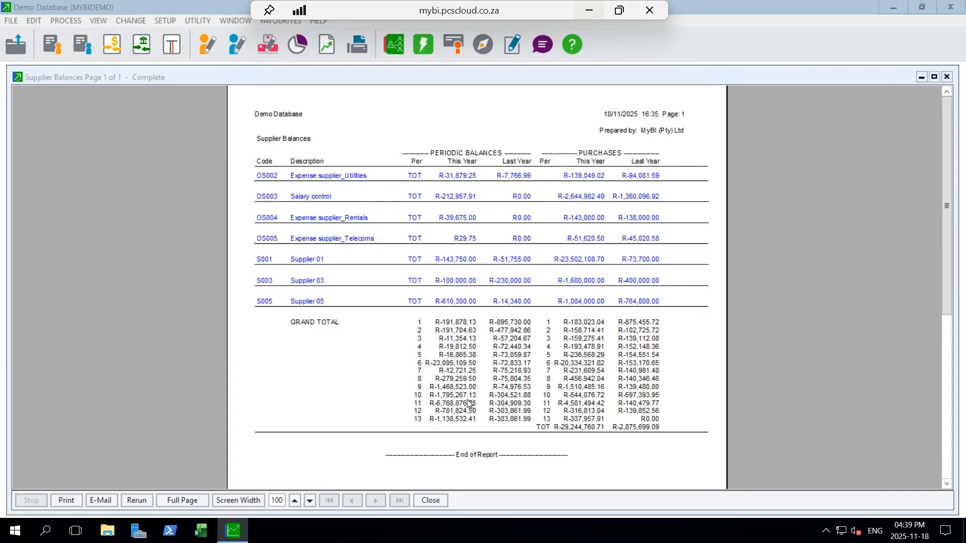
click(446, 180)
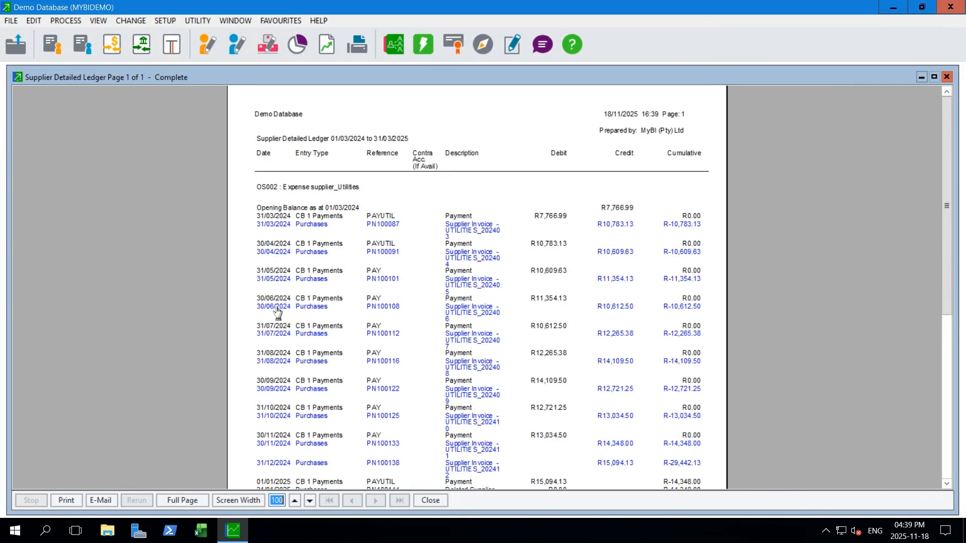
drag(947, 216, 947, 318)
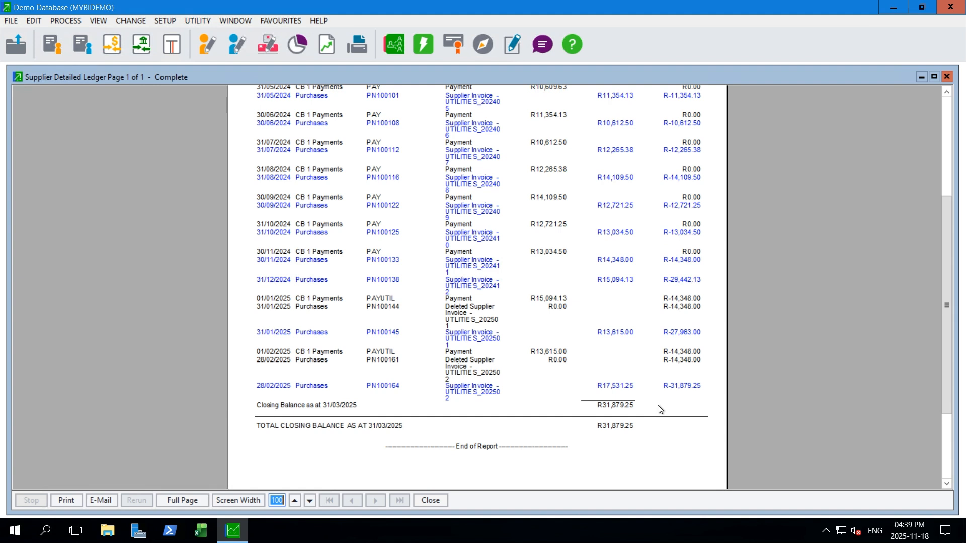
mouse_move(498, 3)
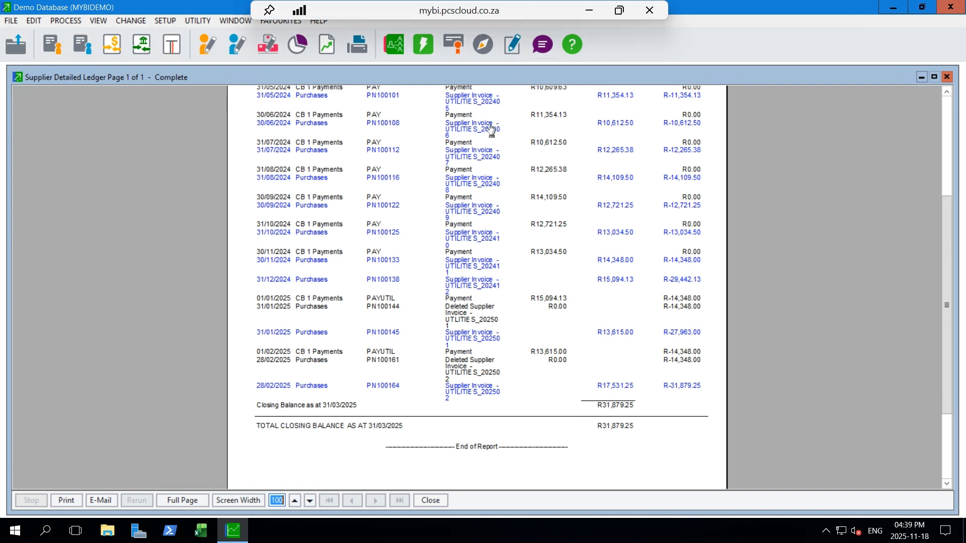
click(587, 10)
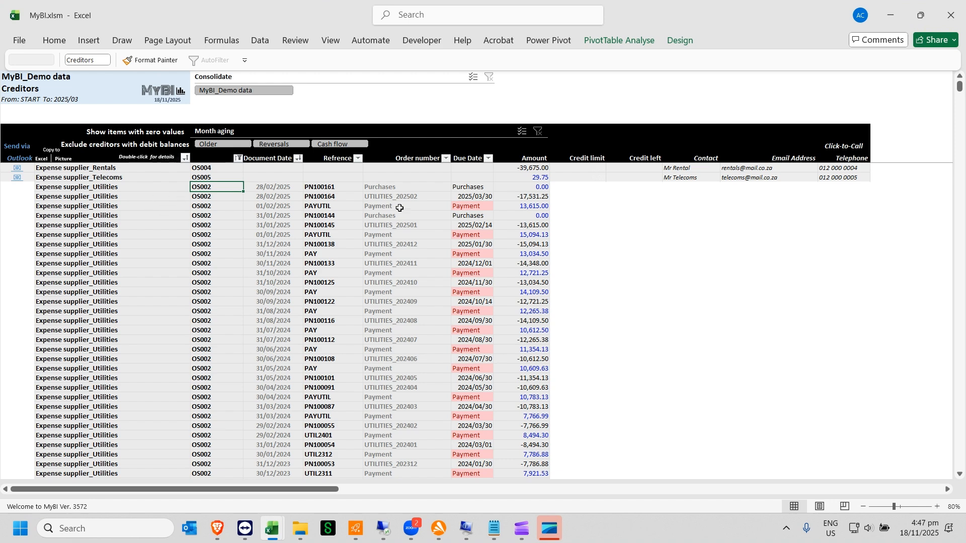
Step: Check the amount of invoice PN100164 and the supplier total in the expanded Expense supplier_Utilities list
click(539, 197)
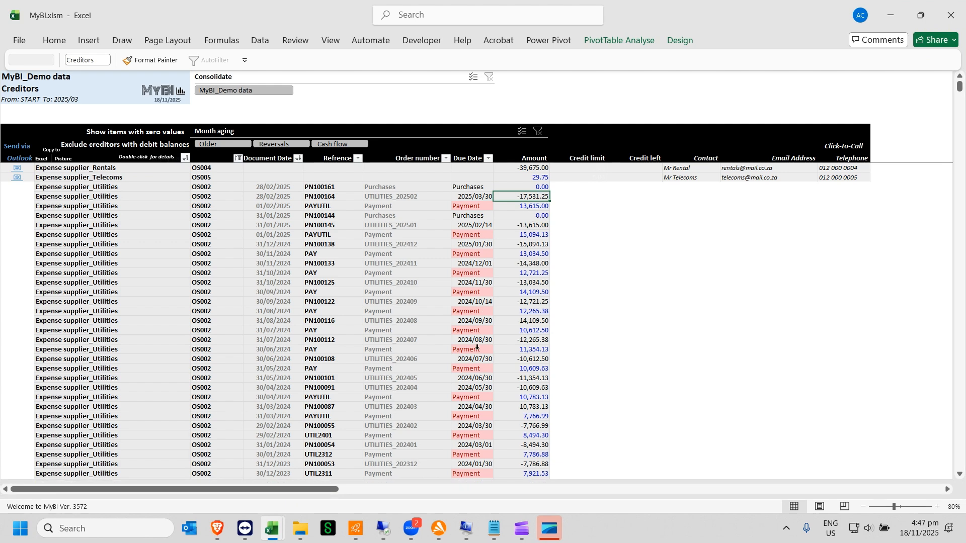
scroll(524, 395, down, 1)
scroll(525, 394, down, 7)
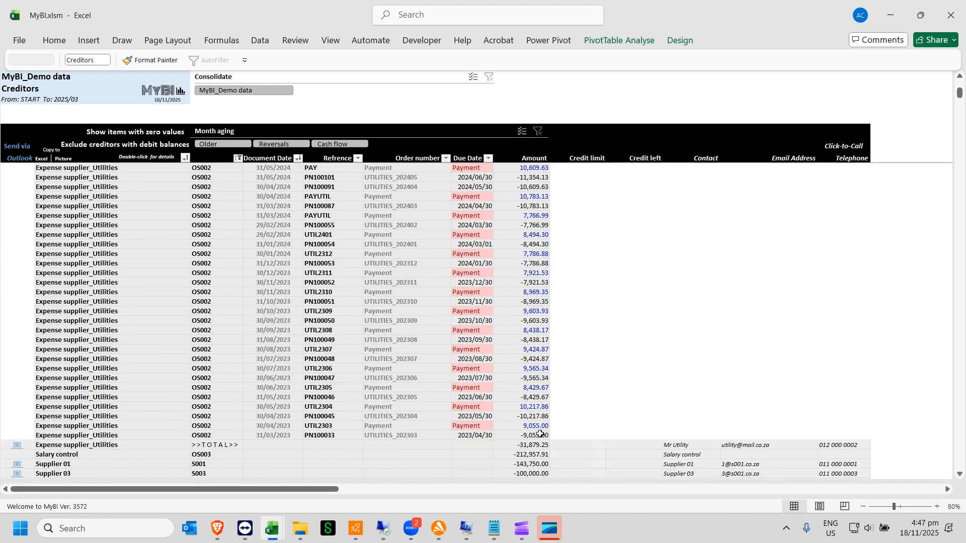
mouse_move(540, 434)
mouse_down()
mouse_move(540, 416)
mouse_move(539, 428)
mouse_up()
click(537, 444)
scroll(555, 346, up, 7)
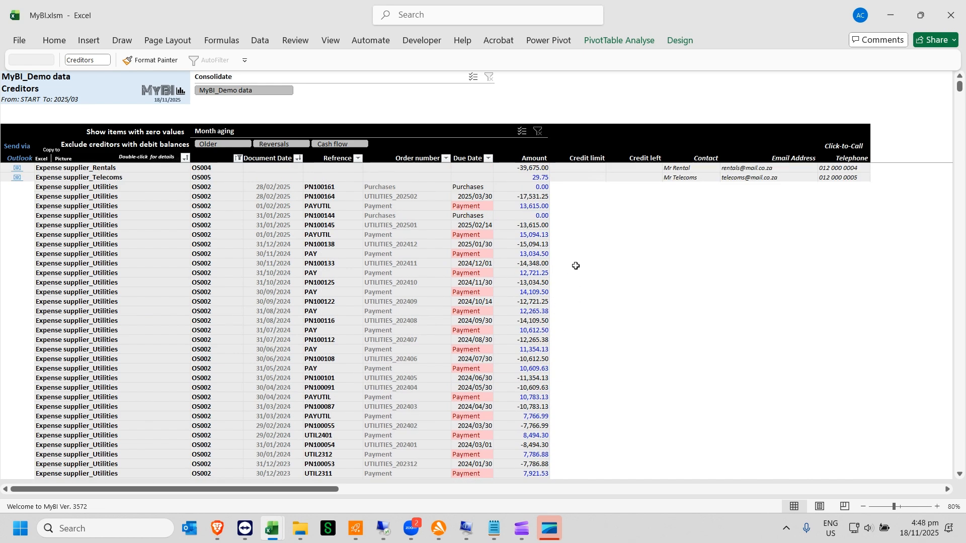
Step: Examine the payment entries and their amounts in the expanded Expense supplier_Utilities transactions
click(479, 204)
click(533, 207)
click(481, 208)
scroll(520, 269, down, 9)
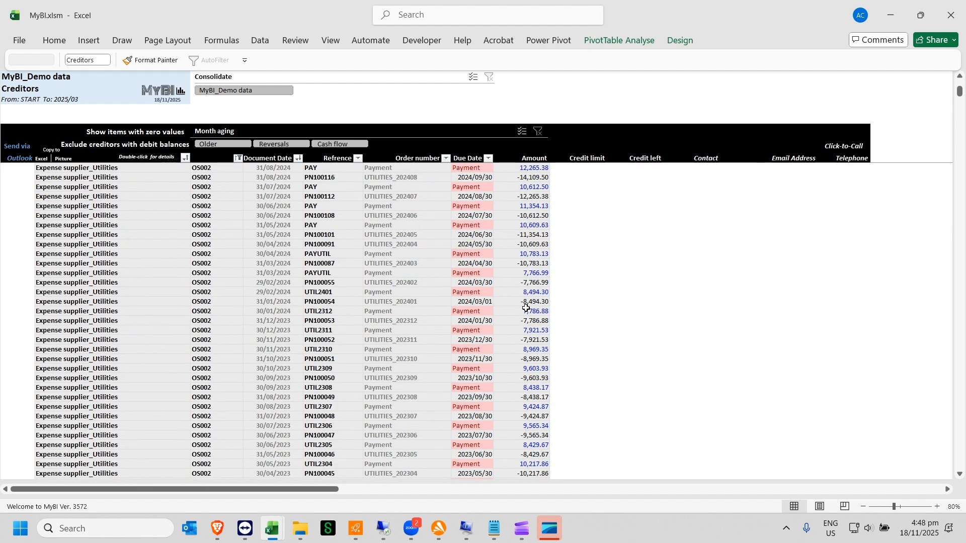
Step: Check the Expense supplier_Utilities total against the sum of the amounts of invoices PN100164 and PN100145
click(534, 387)
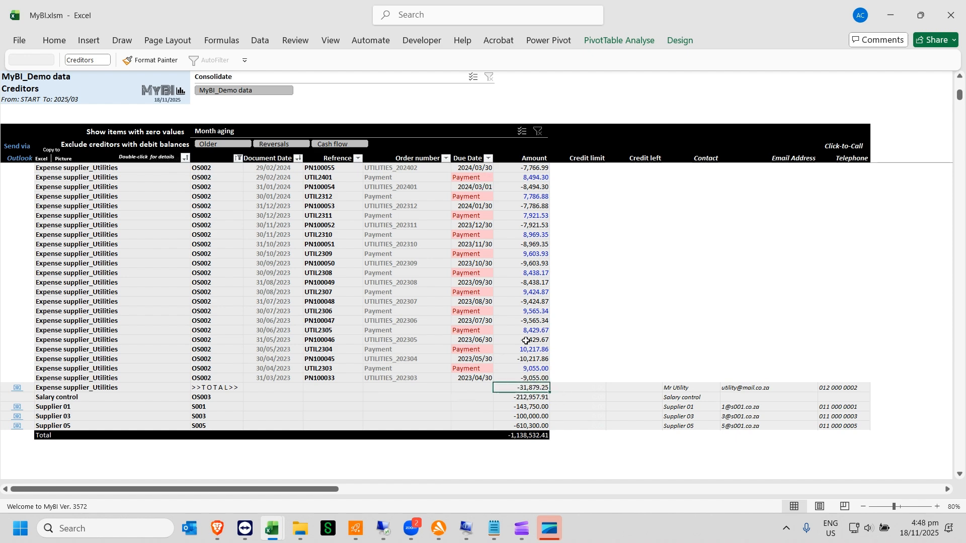
scroll(546, 274, up, 5)
scroll(544, 254, up, 4)
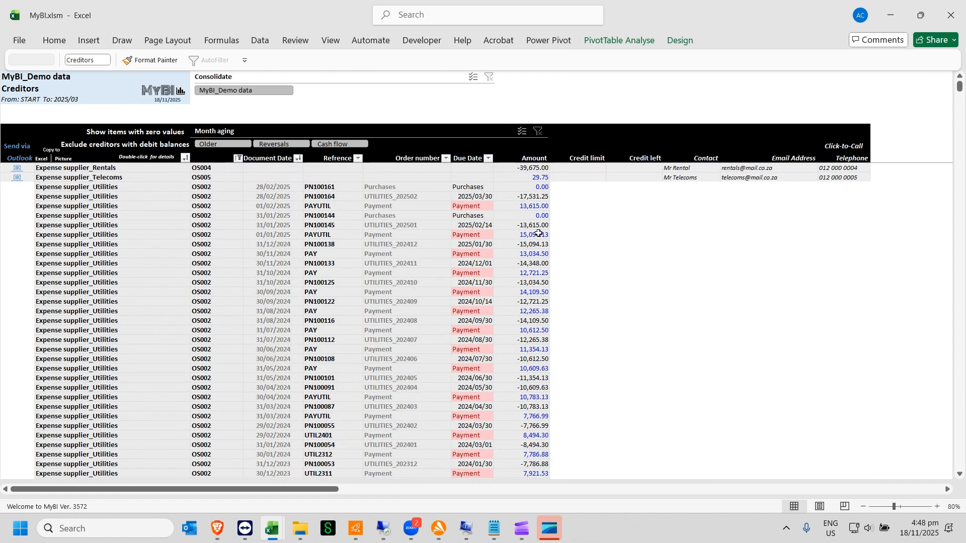
click(530, 194)
ctrl+click(530, 224)
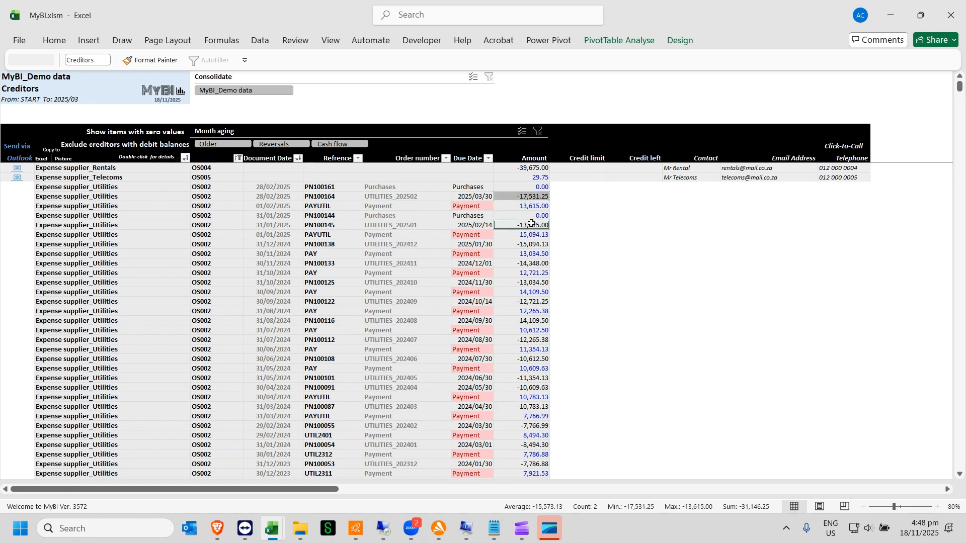
scroll(545, 454, down, 7)
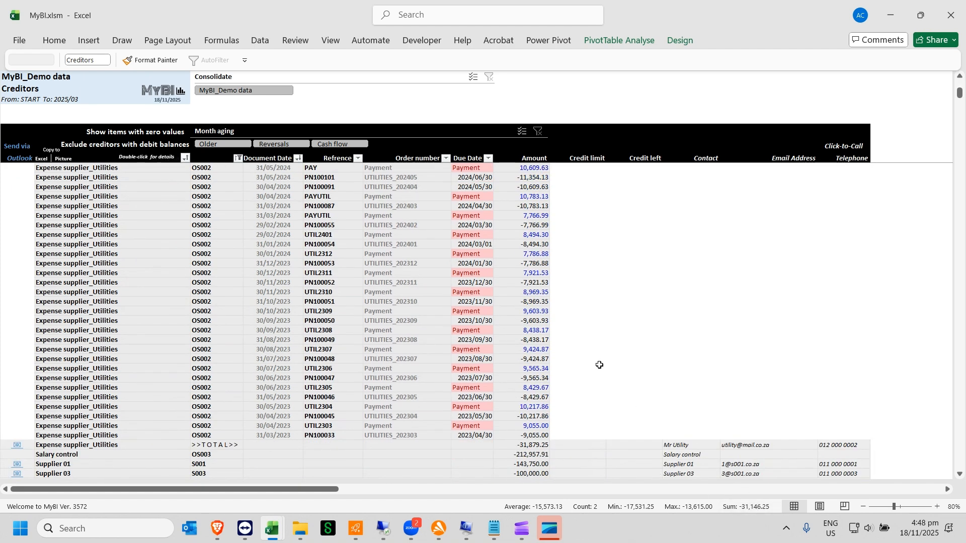
scroll(568, 312, up, 7)
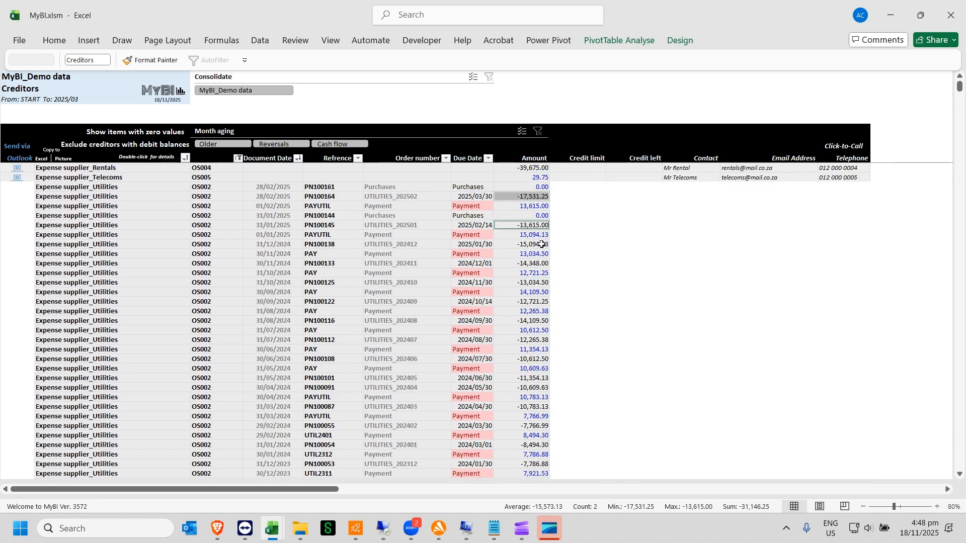
Step: Select the Expense supplier_Utilities amounts from invoice PN100033 up to the 31/10/2024 payment, checking the running sum for unmatched entries
scroll(528, 372, down, 8)
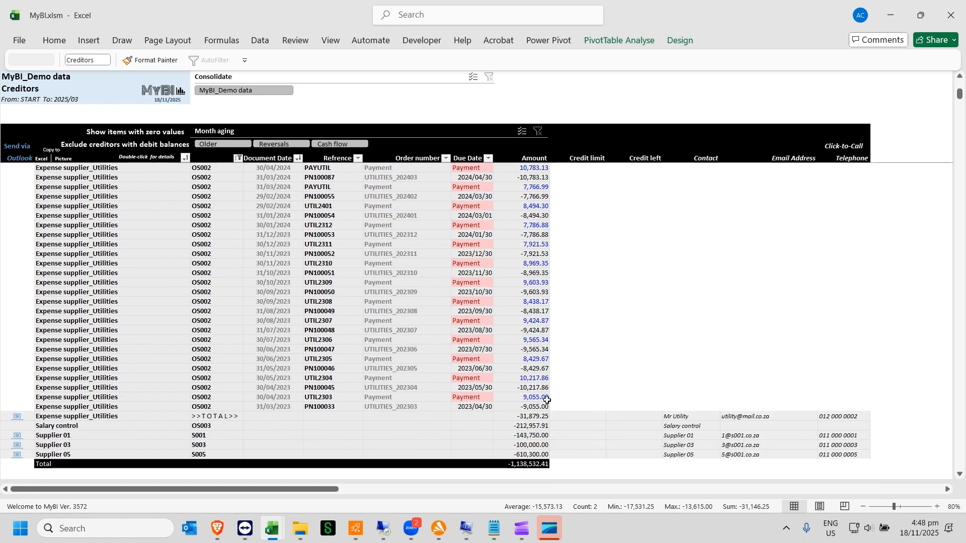
drag(546, 408, 542, 398)
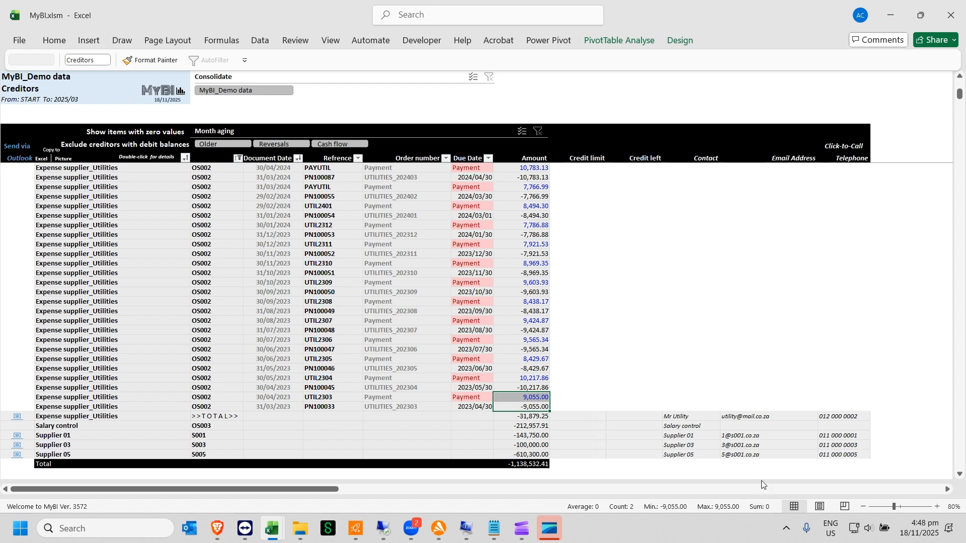
key(shift+Up)
key(shift+Up)
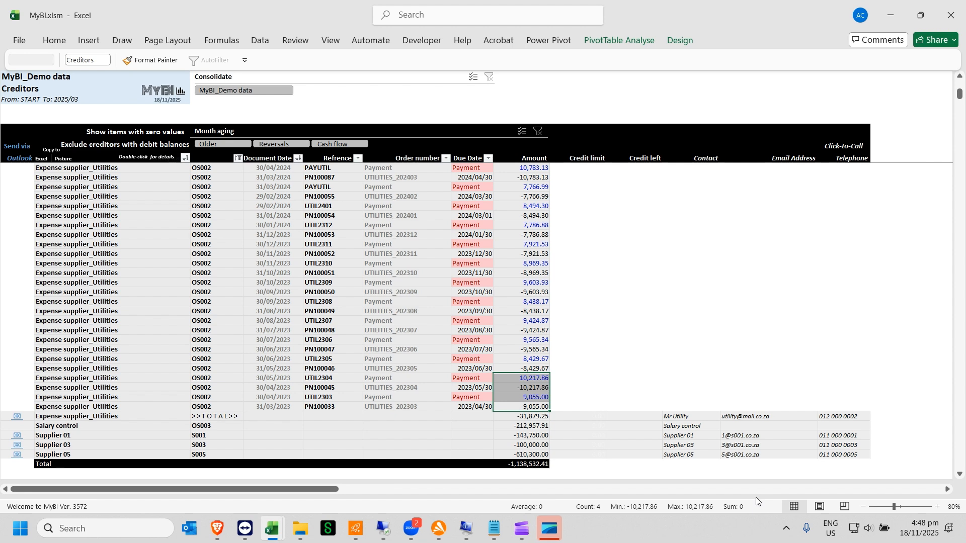
key(shift+Up)
key(shift+Up)
key(shift+Up)
key(shift+Up)
key(shift+Up)
key(shift+Up)
key(shift+Up)
key(shift+Up)
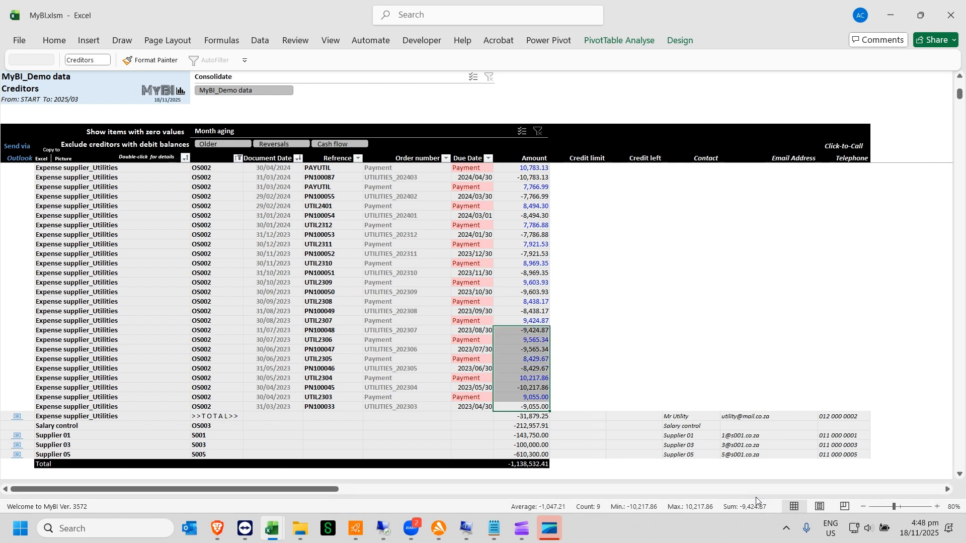
key(shift+Up)
key(shift+Up)
key(shift+Up)
key(shift+Up)
key(shift+Up)
key(shift+Up)
key(shift+Up)
key(shift+Up)
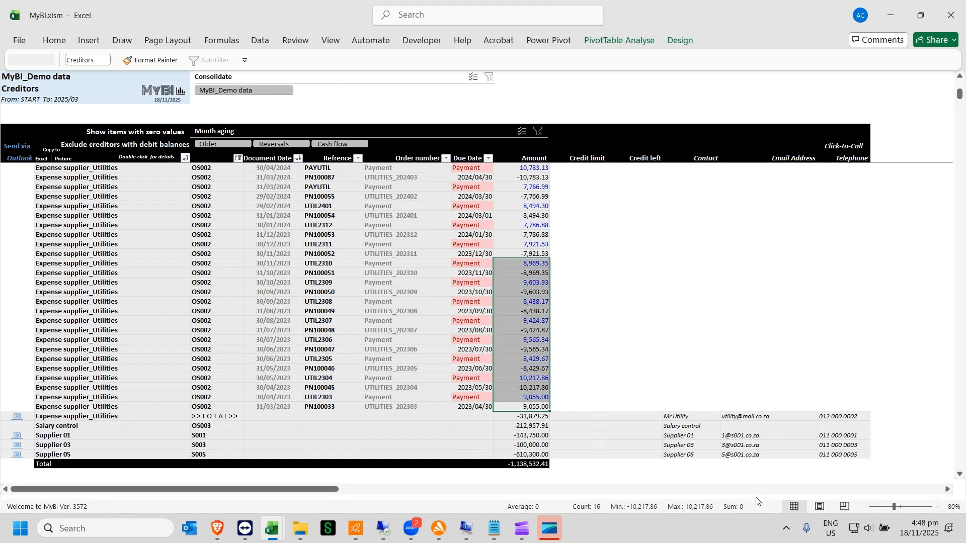
key(shift+Up)
key(shift+Up)
key(shift+Up)
key(shift+Up)
key(shift+Up)
key(shift+Up)
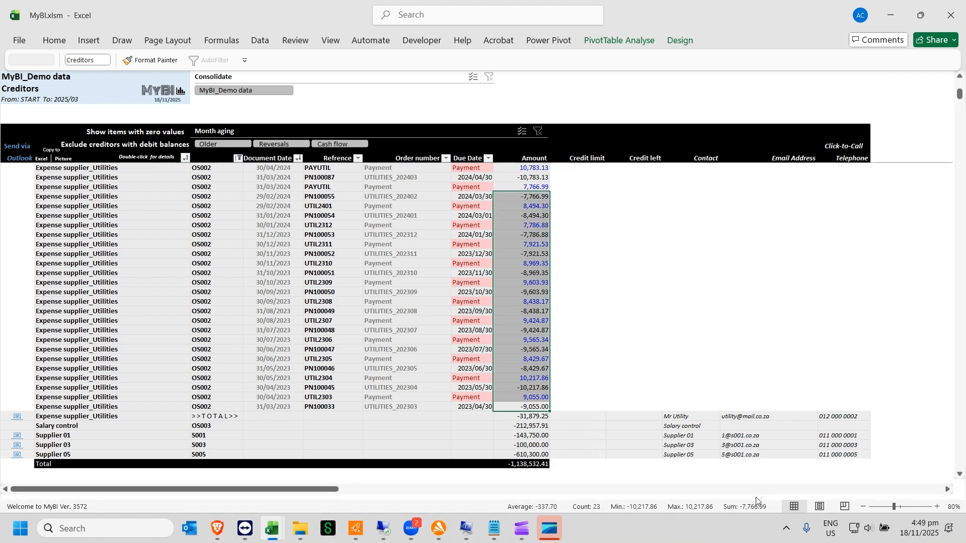
scroll(600, 305, up, 3)
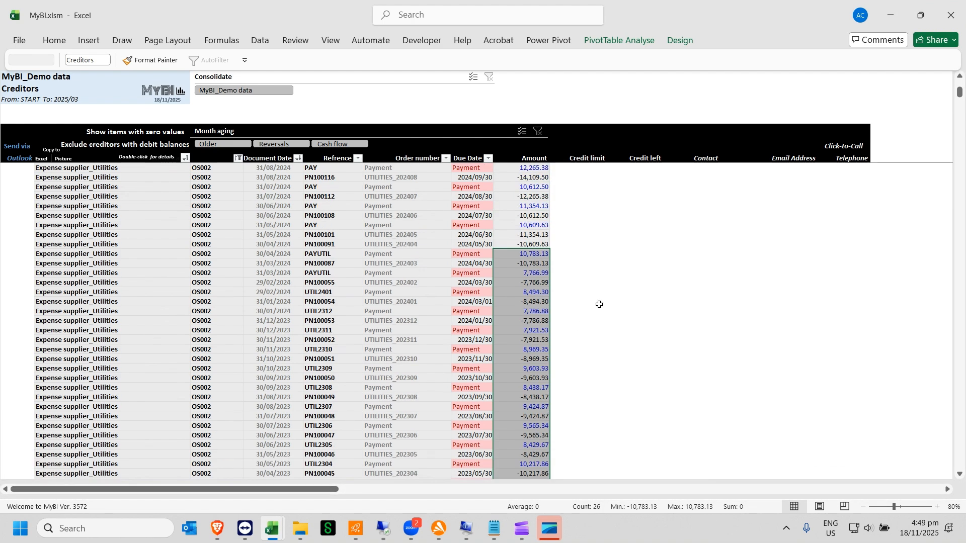
key(shift+Up)
key(shift+Up)
key(shift+Up)
key(shift+Up)
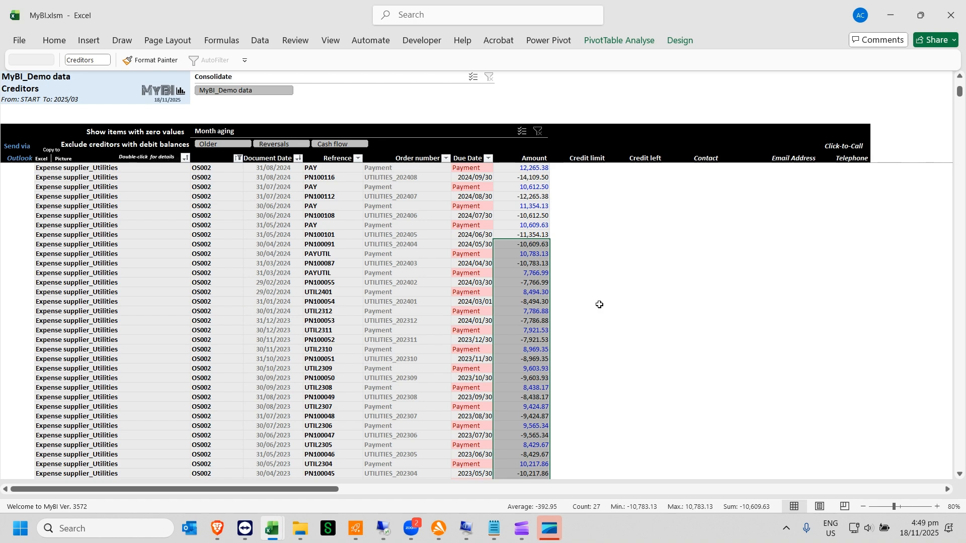
key(shift+Up)
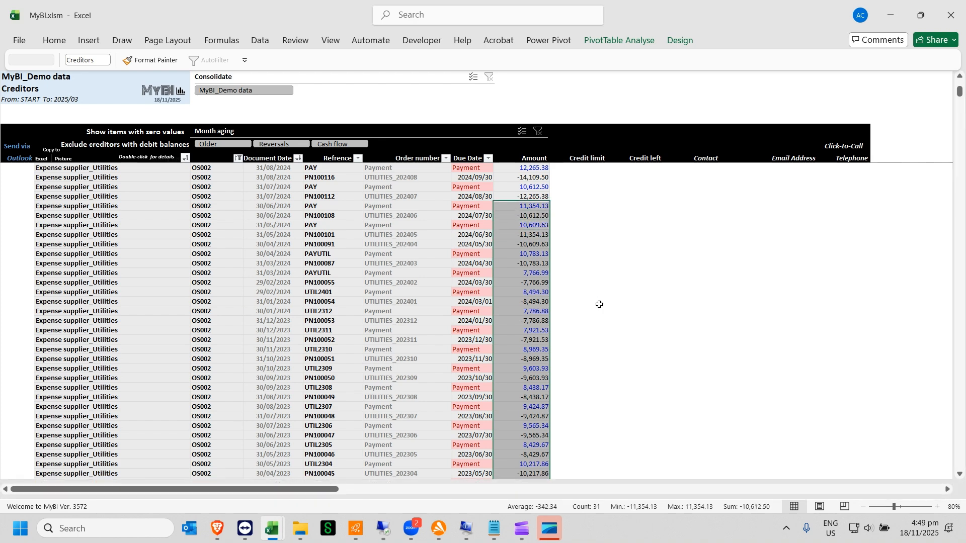
key(shift+Up)
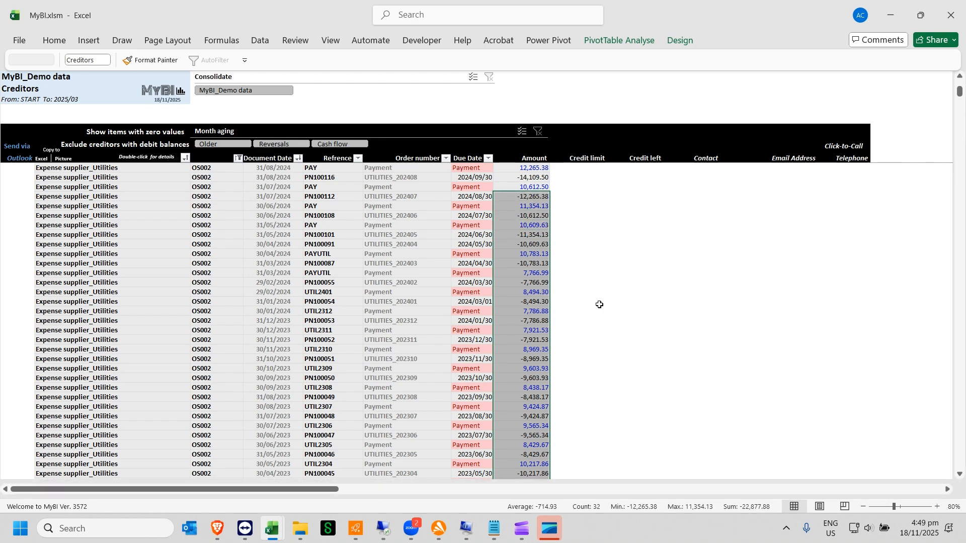
key(shift+Up)
key(shift+Up)
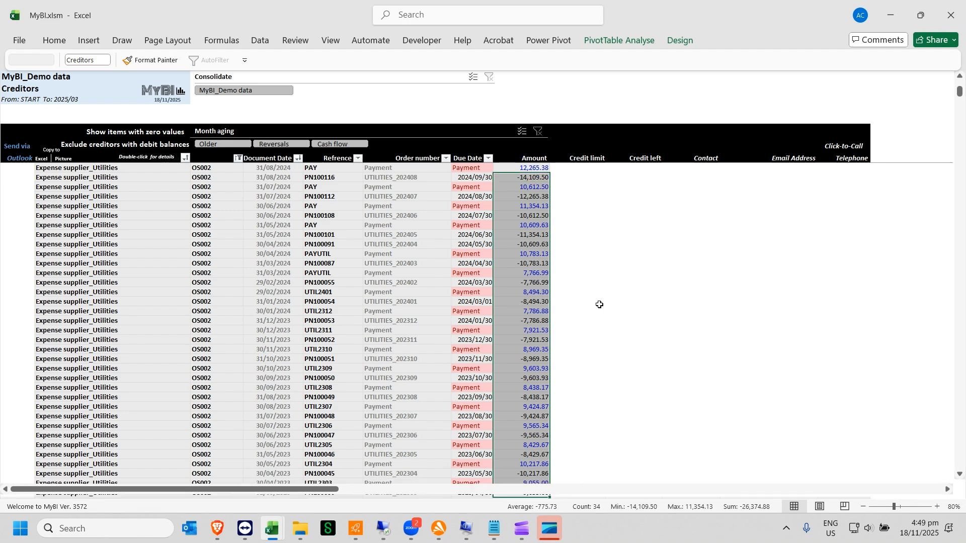
scroll(600, 305, up, 3)
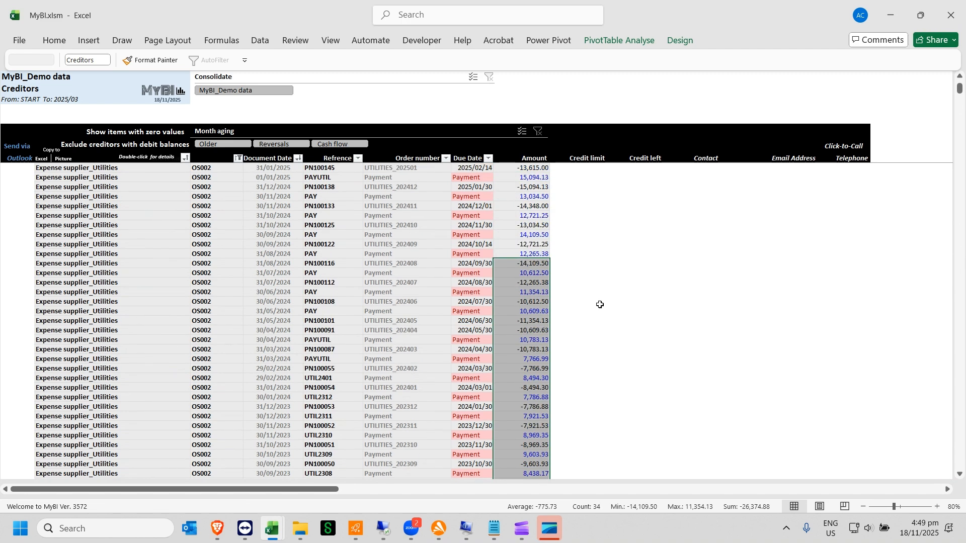
key(shift+Up)
key(shift+Up)
key(shift+Up)
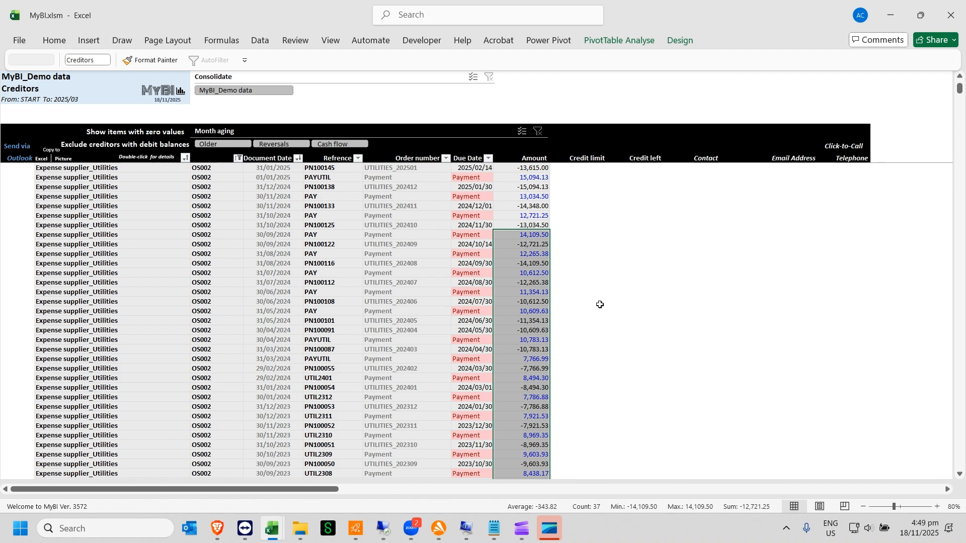
key(shift+Up)
key(shift+Up)
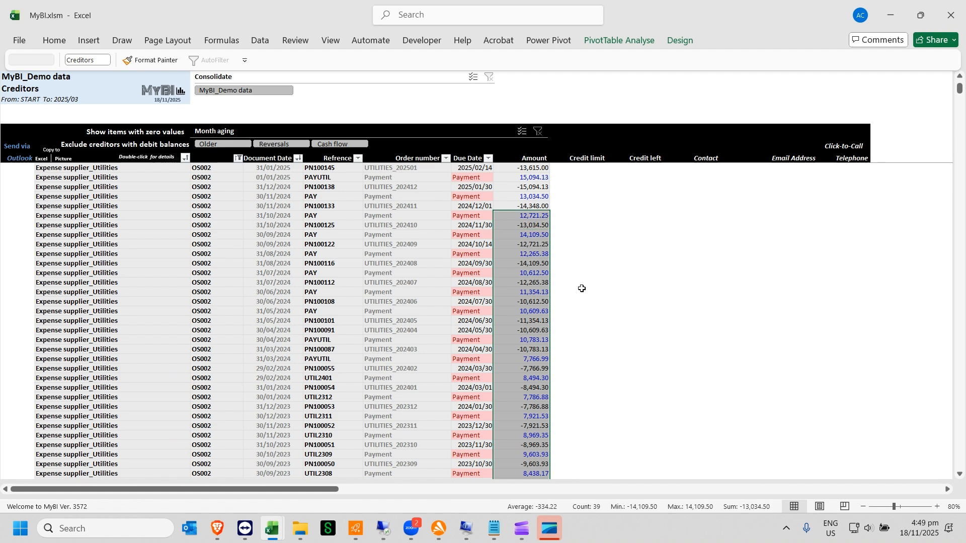
Step: Add the amounts from 30/11/2024 to 01/02/2025 to the selection, leaving out invoice PN100133 and the zero purchases, to check the sum
scroll(582, 286, up, 2)
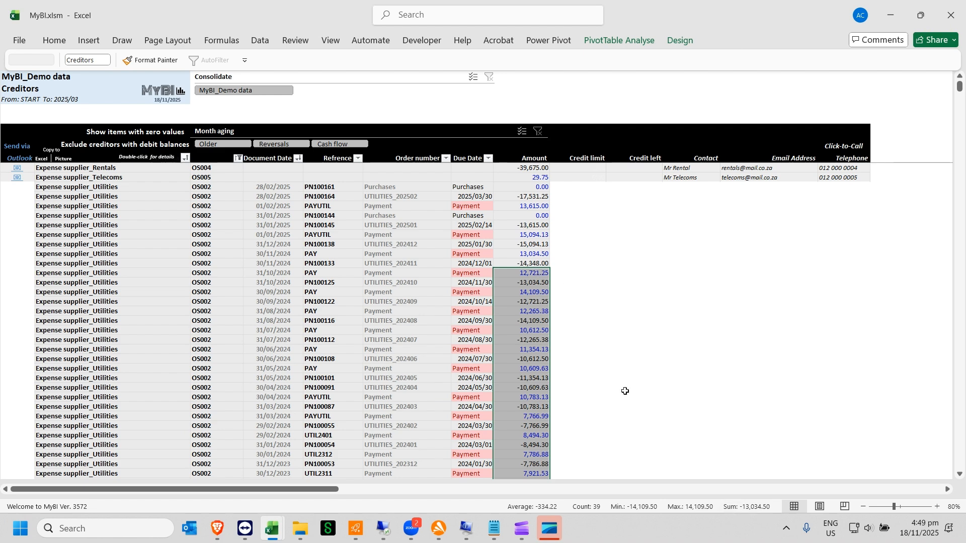
ctrl+click(537, 253)
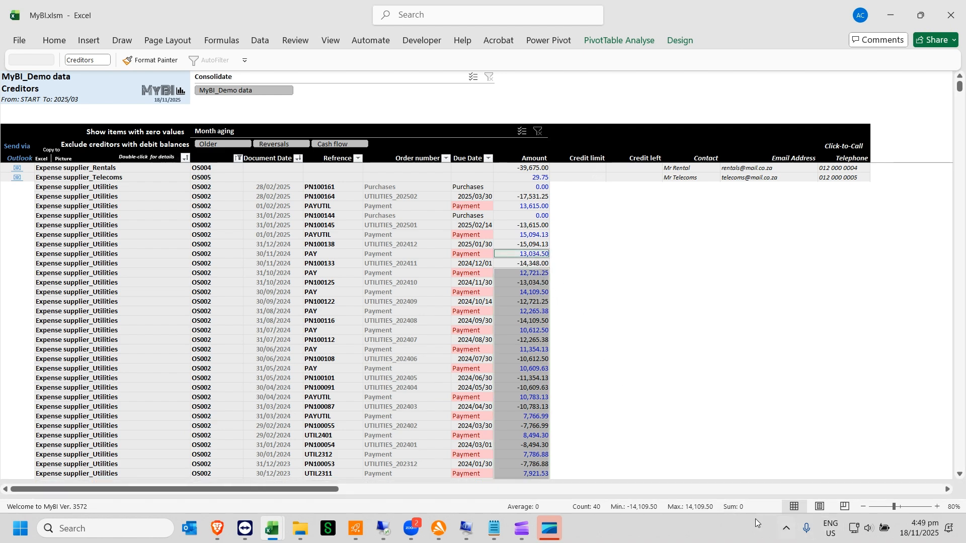
ctrl+click(536, 244)
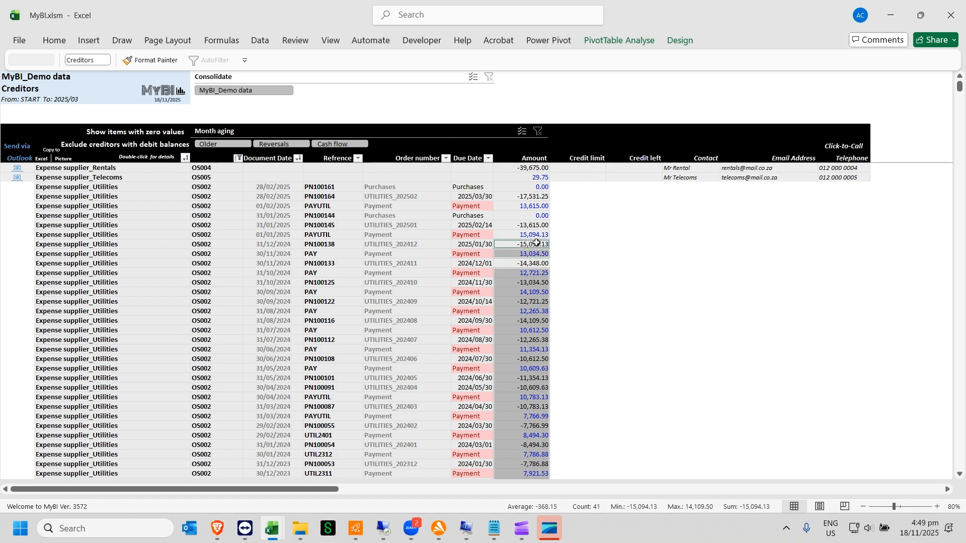
ctrl+click(536, 235)
ctrl+click(531, 206)
ctrl+click(530, 226)
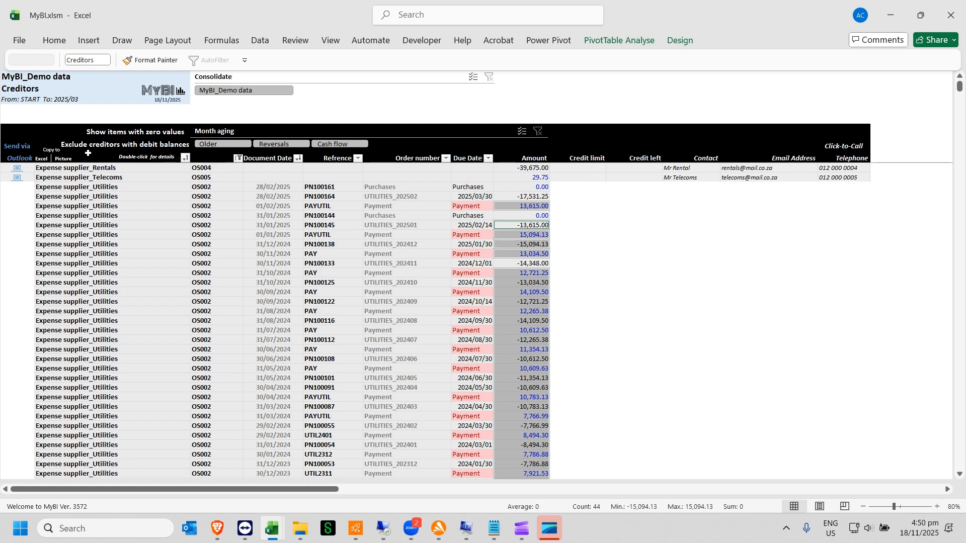
Step: Copy the creditors report in Excel format into a new workbook and auto-fit all column widths
click(42, 160)
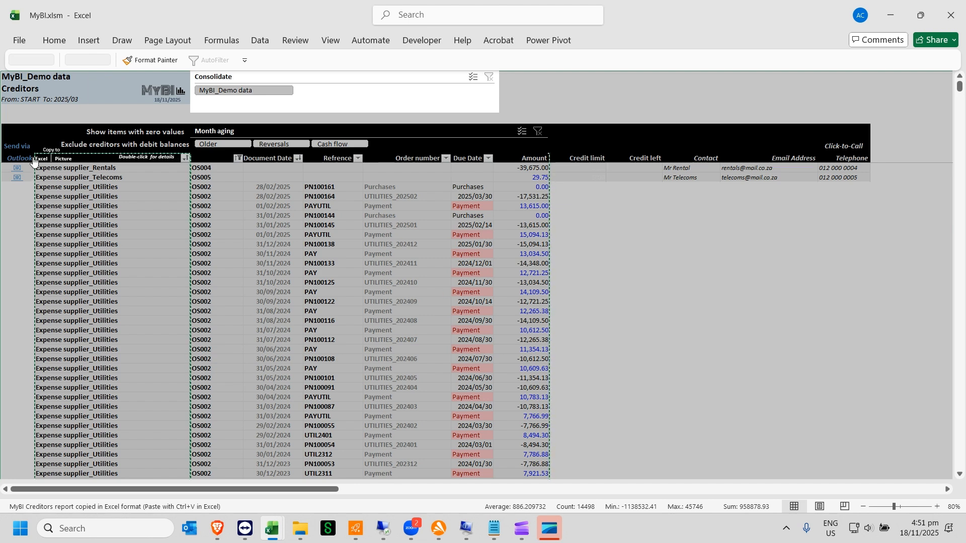
key(ctrl+n)
key(ctrl+v)
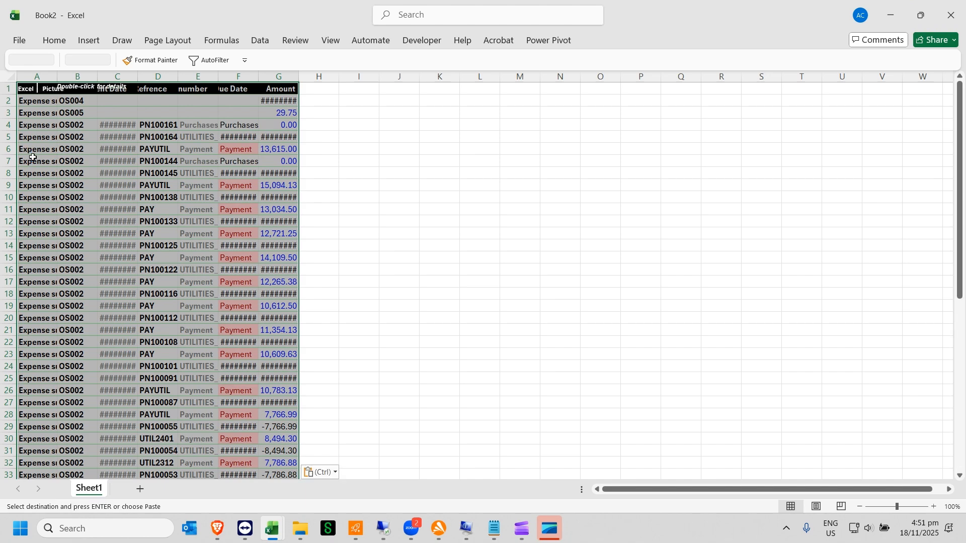
click(7, 82)
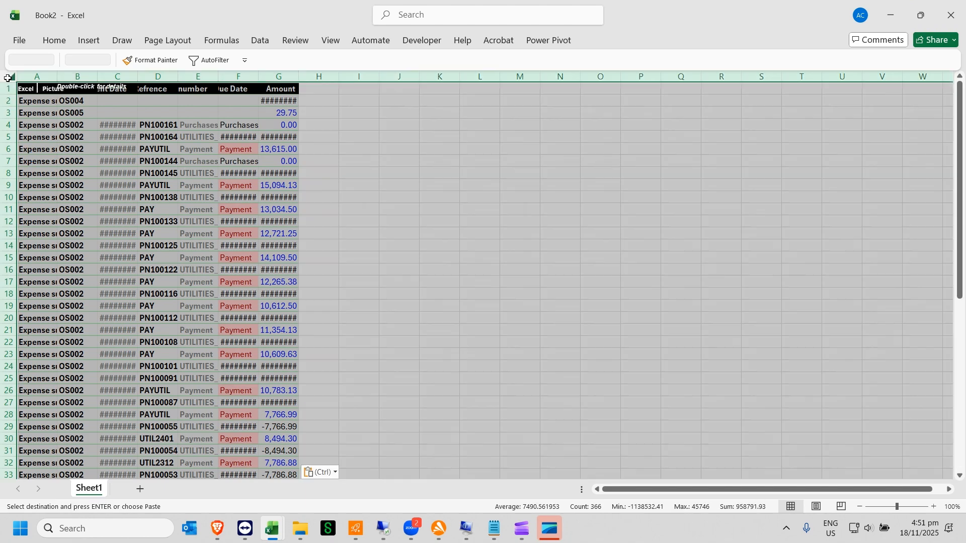
double_click(57, 76)
Step: Insert checkboxes in H5:H51 beside the Expense supplier_Utilities transaction amounts
click(539, 137)
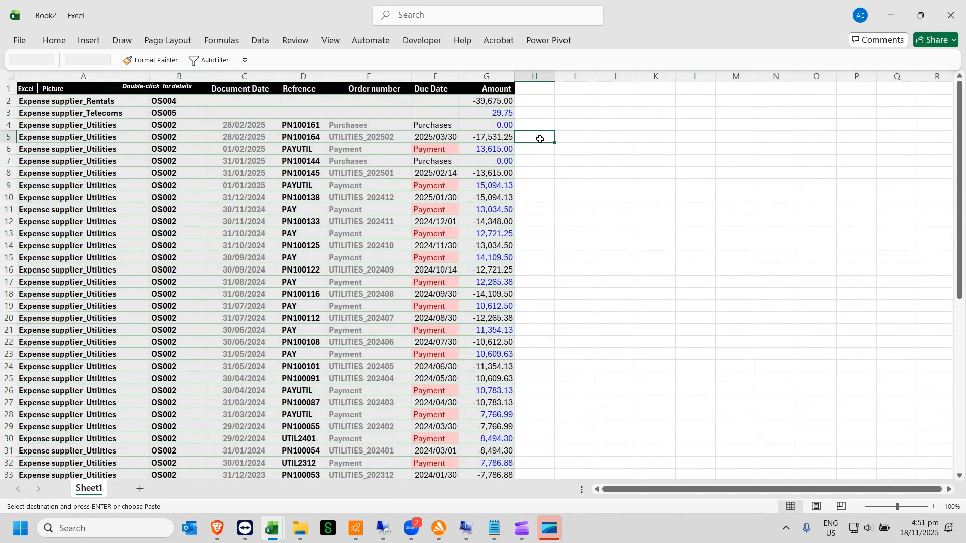
scroll(541, 231, down, 2)
scroll(541, 231, down, 5)
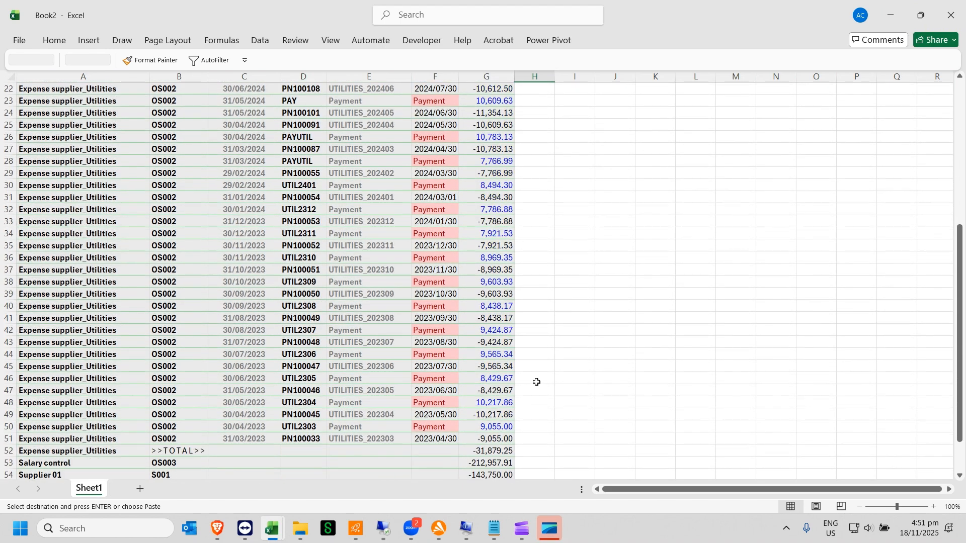
drag(524, 439, 539, 137)
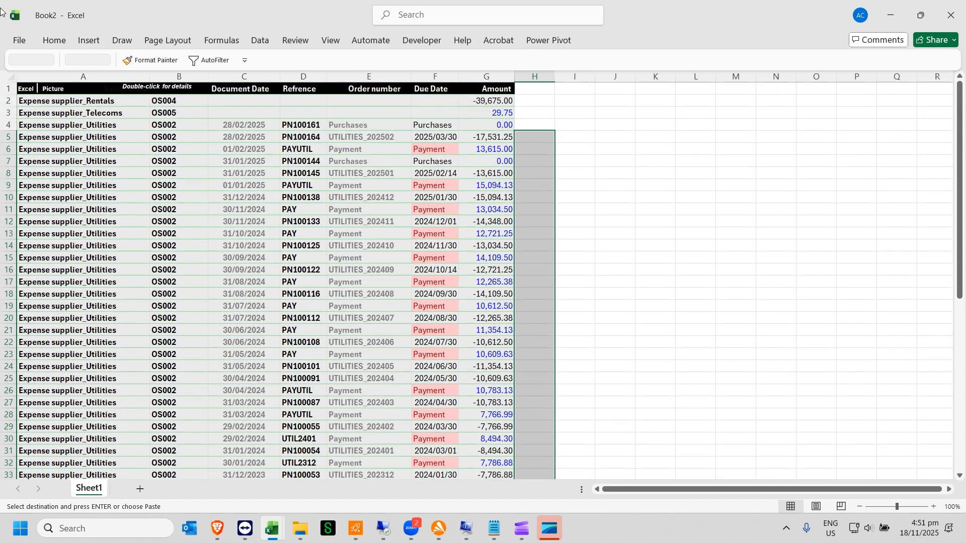
click(89, 40)
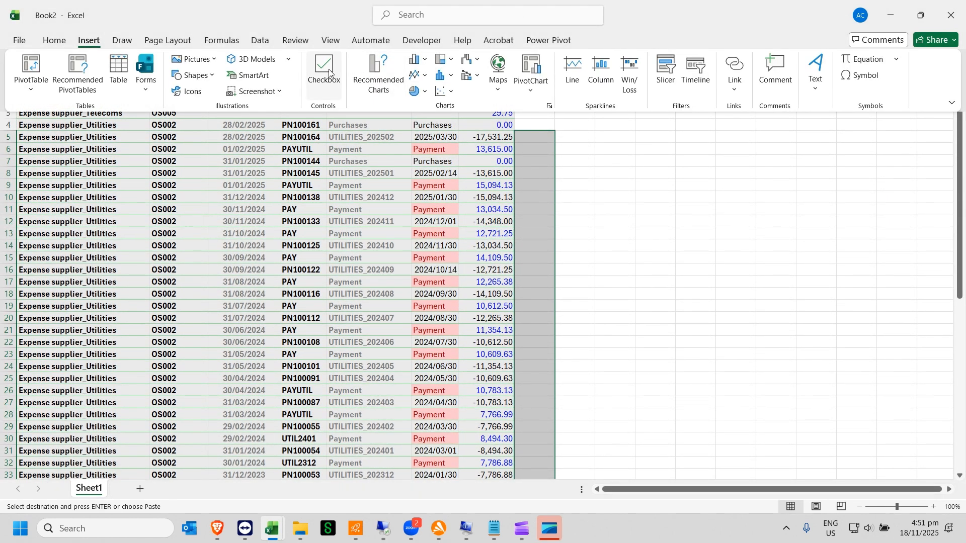
click(331, 73)
click(548, 285)
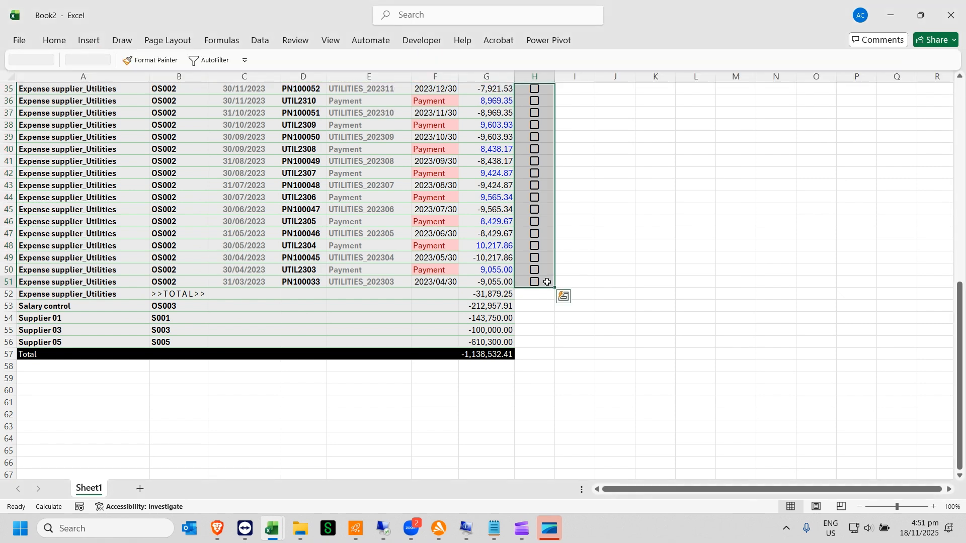
Step: Try toggling the checkboxes in H50 and H49 beside UTIL2303 and PN100045
click(547, 282)
key(Up)
key(space)
key(Up)
key(space)
key(Up)
key(space)
Step: Tick the checkbox in H5 beside invoice PN100164
scroll(547, 282, up, 11)
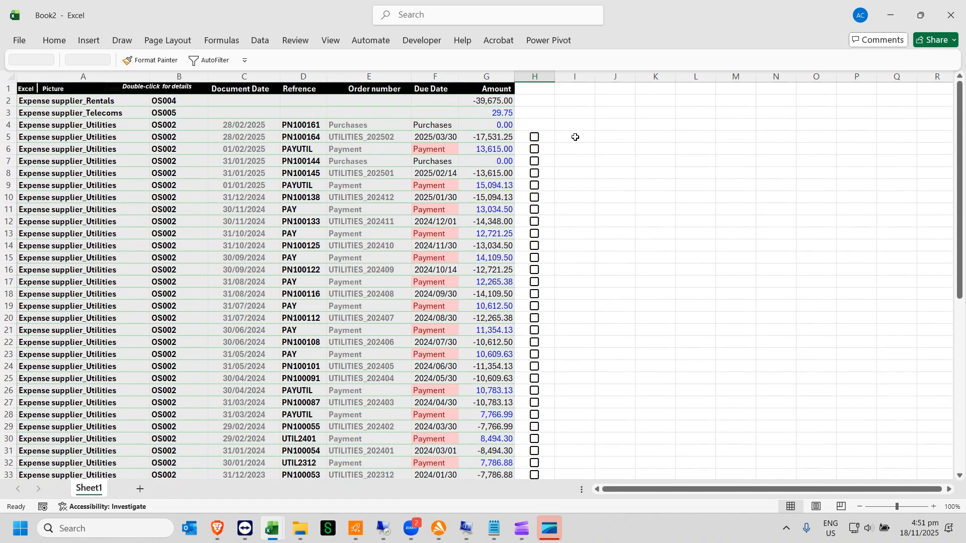
click(574, 136)
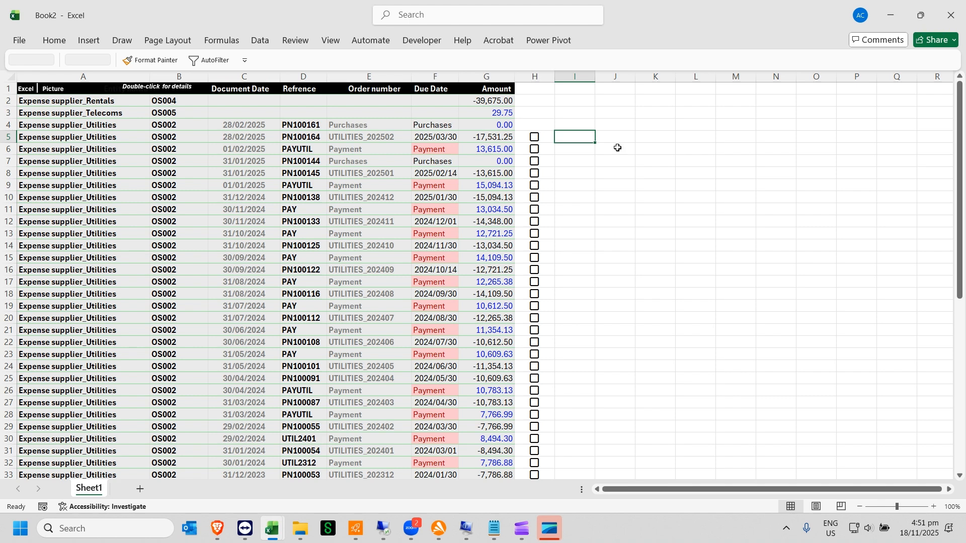
key(Left)
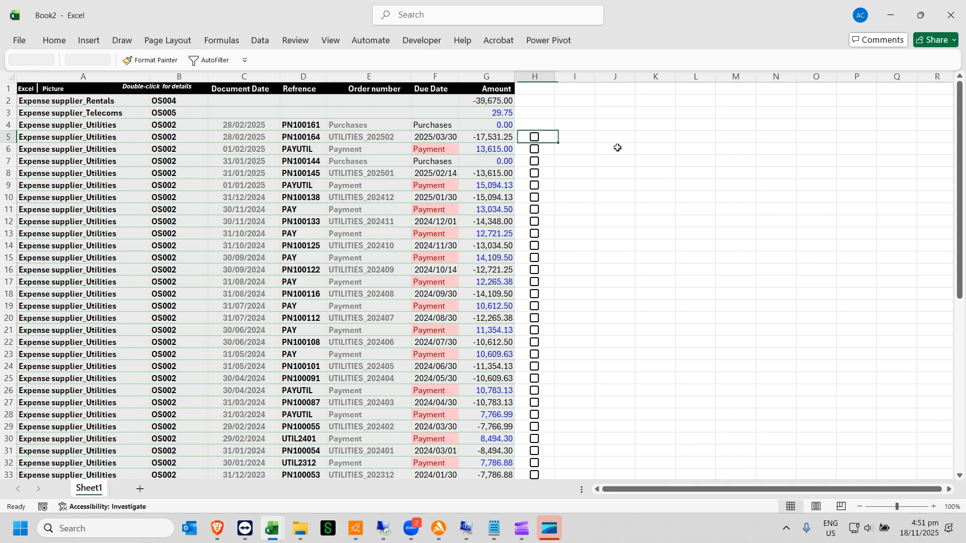
click(534, 137)
click(569, 137)
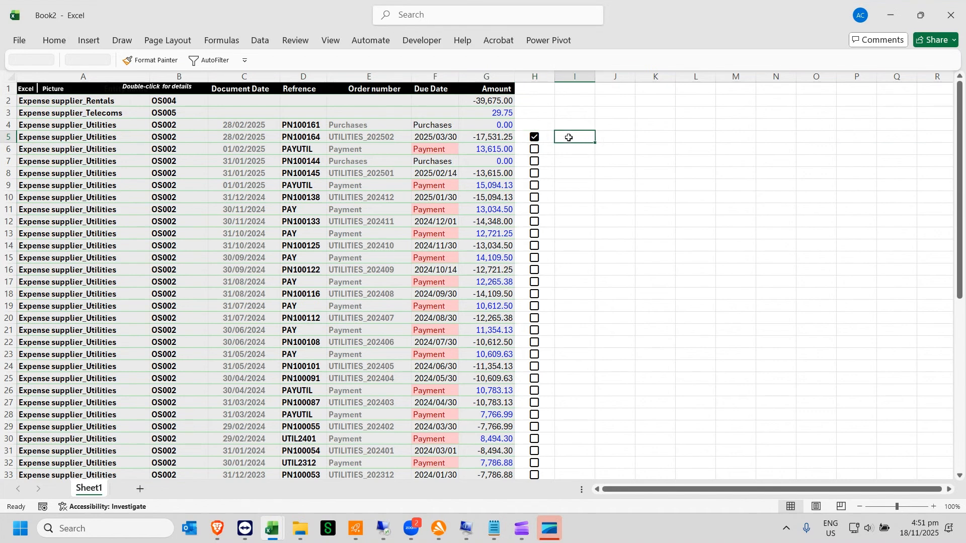
Step: Untick the checkbox in H5 and enter =IF(H5,0,G5) in I5
click(534, 136)
click(565, 136)
text(=IF()
key(Left)
text(,)
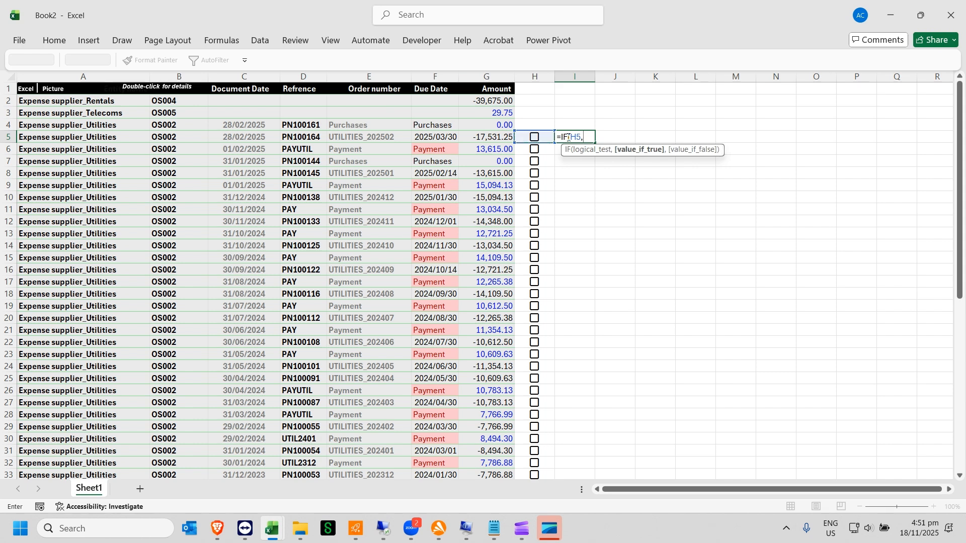
text(0,)
key(Left)
key(Left)
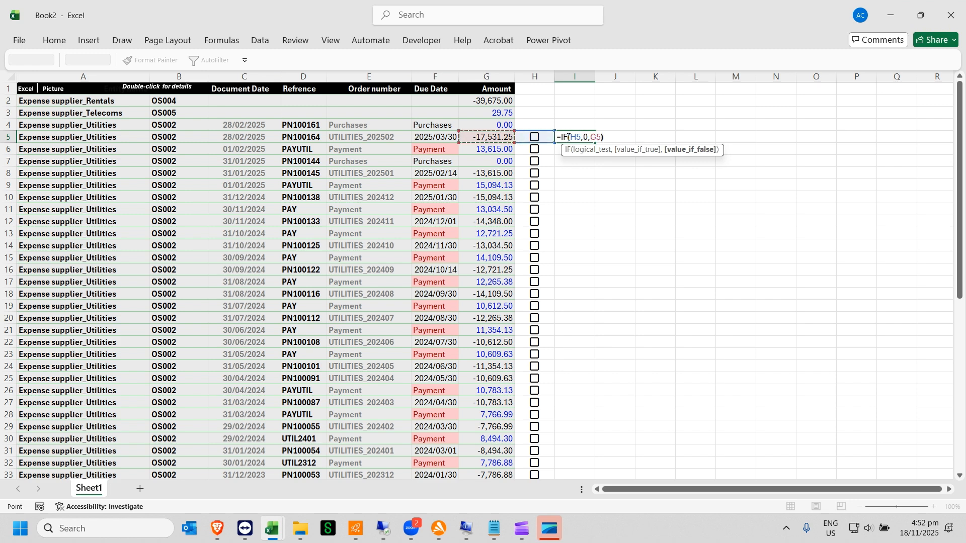
key(Return)
key(Up)
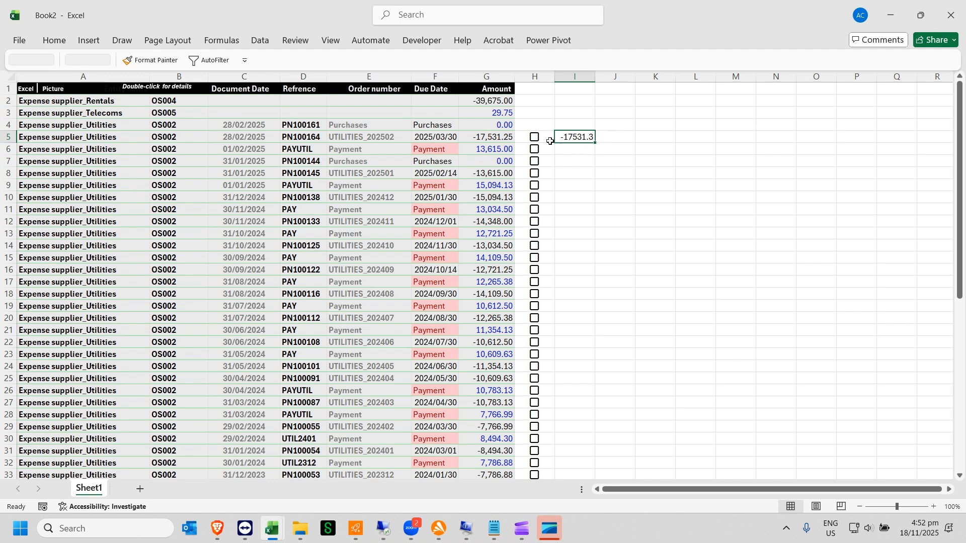
Step: Extend the I5 formula to the full transaction ranges as =IF(H5:H51,0,G5:G51)
key(F2)
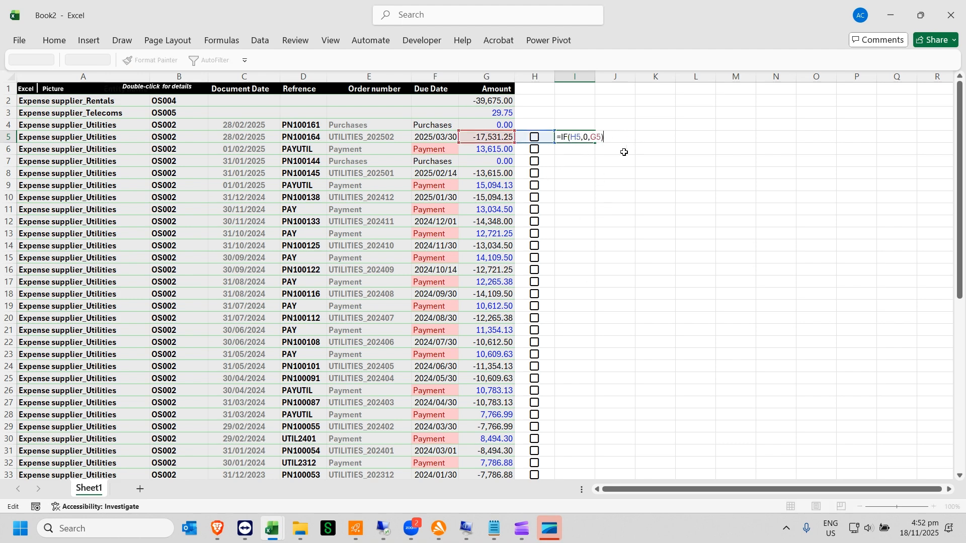
double_click(576, 137)
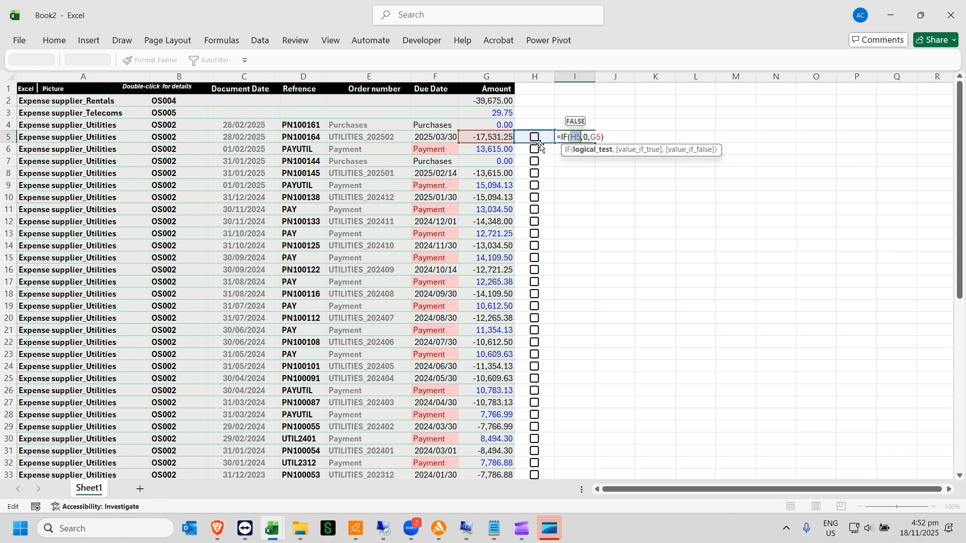
drag(543, 140, 546, 355)
scroll(616, 126, up, 9)
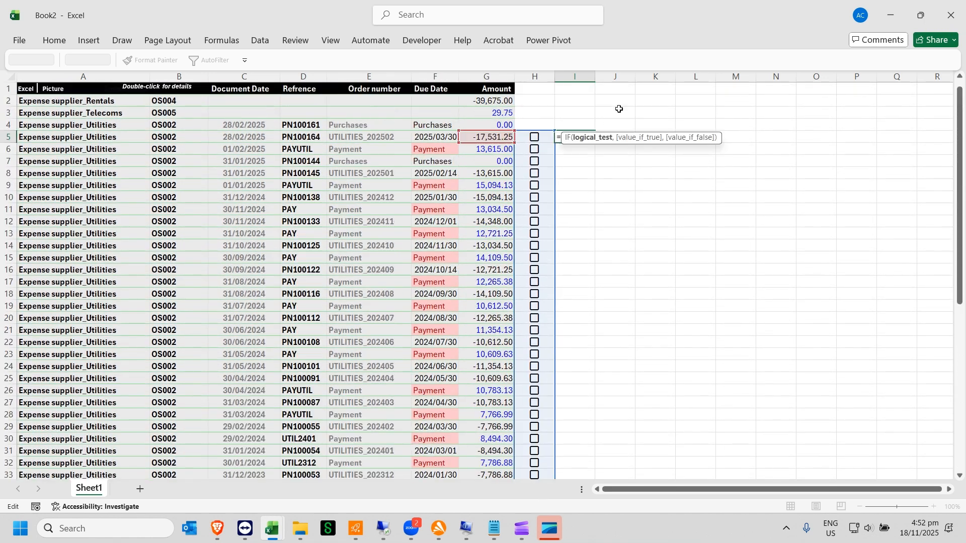
double_click(616, 136)
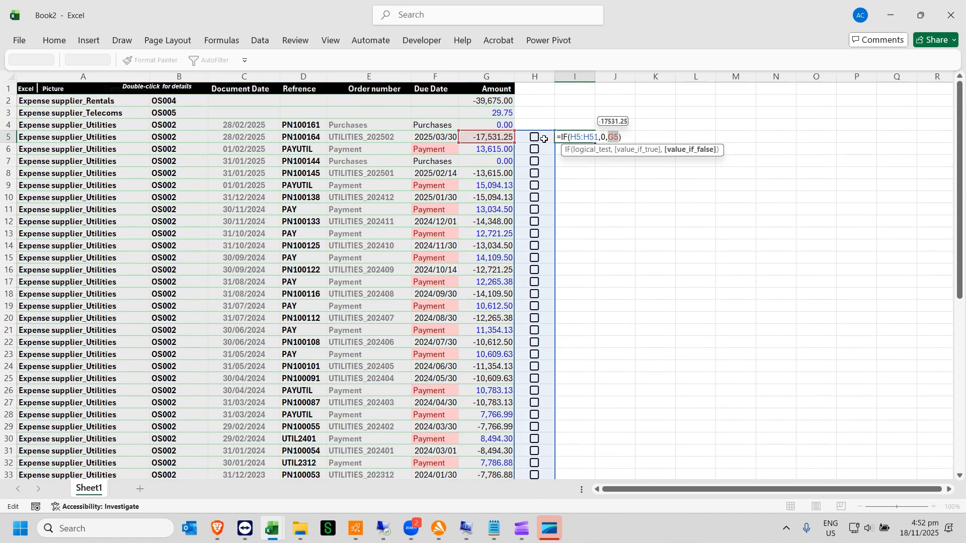
click(488, 138)
drag(487, 138, 495, 422)
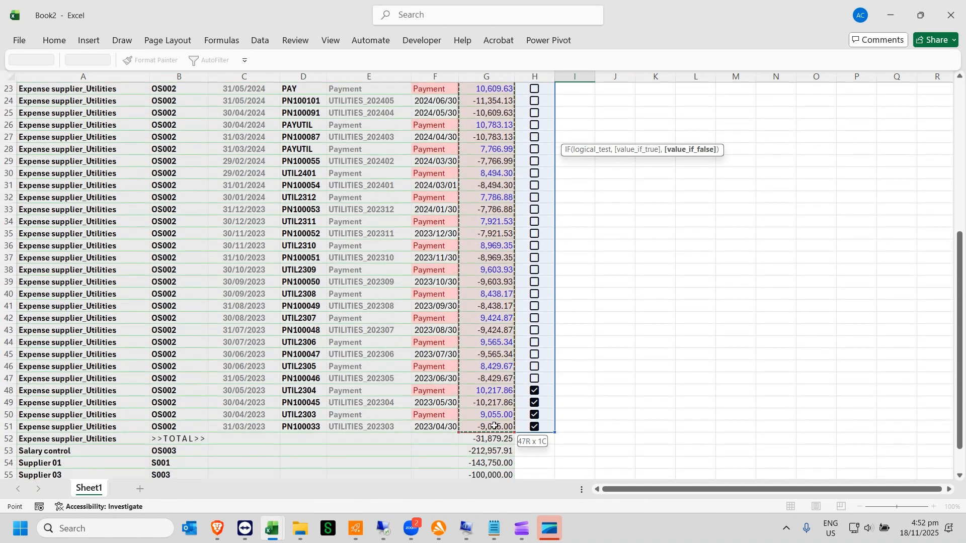
key(Return)
Step: Format the spilled amounts in I5:I51 with thousands separators and two decimals
key(Down)
key(ctrl+shift+Down)
key(ctrl+shift+1)
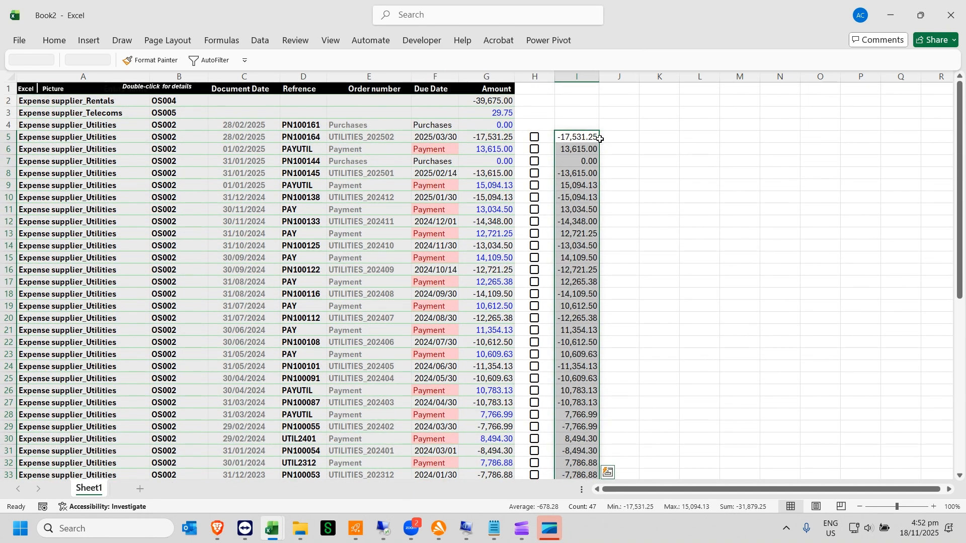
click(588, 119)
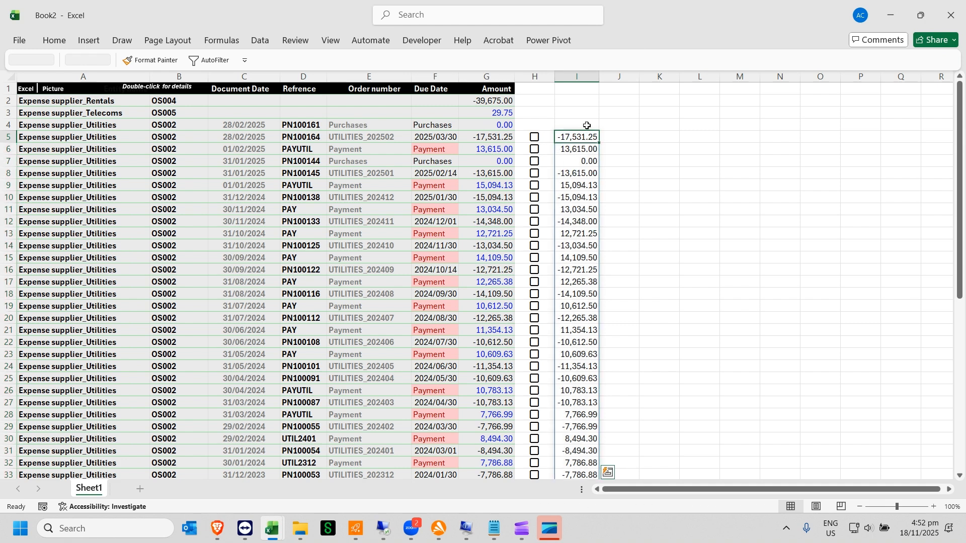
Step: Total the spilled amounts in I4 with =SUM(I5#) and make the total bold and underlined
click(588, 121)
key(alt+equal)
text(I5#)
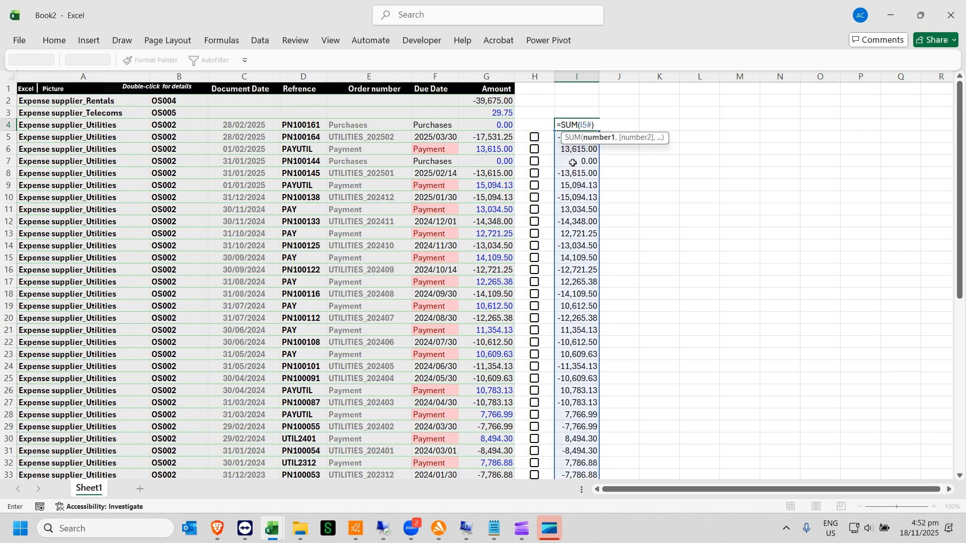
key(Return)
click(589, 122)
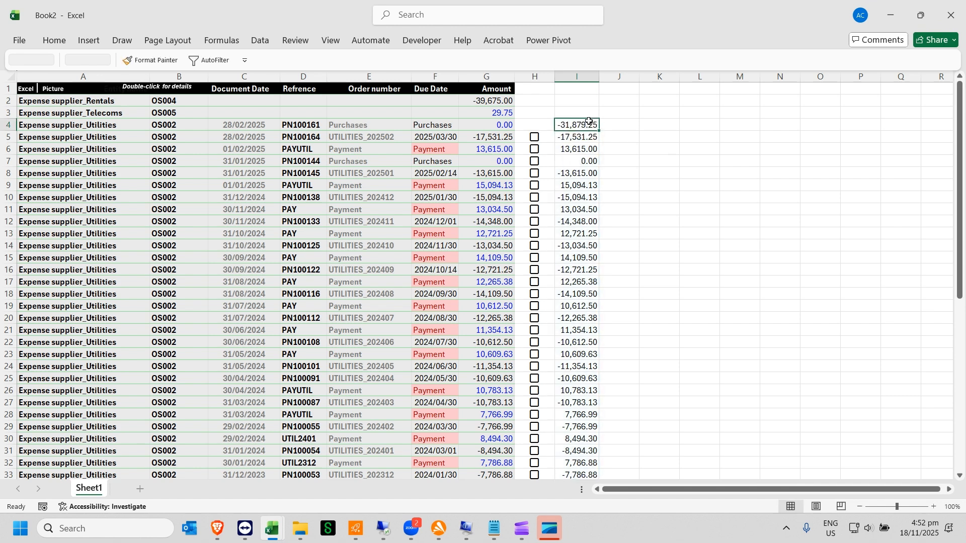
key(ctrl+b)
key(ctrl+u)
Step: Freeze the panes at I5 so rows 1 to 4 and columns A to H stay fixed
scroll(539, 221, down, 9)
scroll(565, 227, up, 9)
click(574, 138)
key(alt+w)
key(f)
key(f)
scroll(617, 147, down, 9)
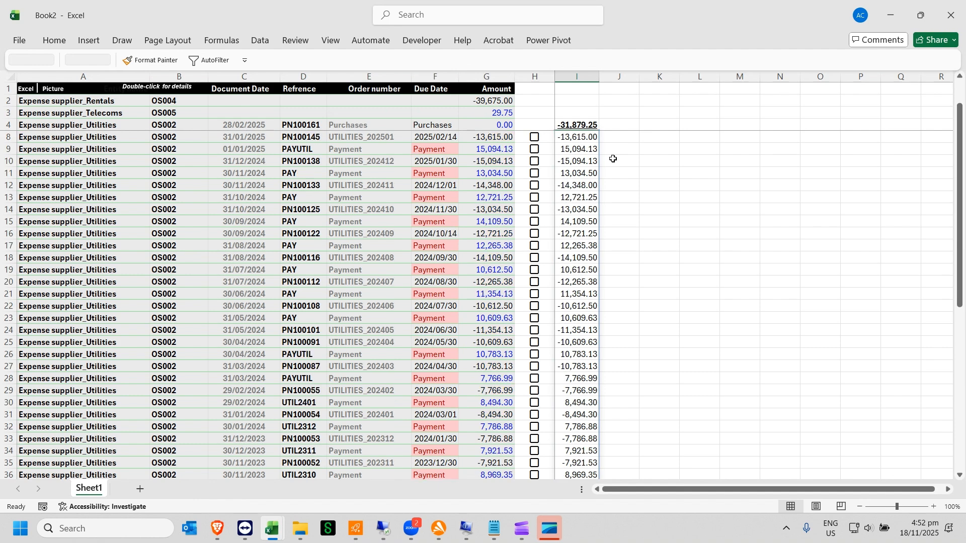
Step: Tick the checkboxes in H27:H47 beside the matching invoices and payments
click(546, 366)
key(Up)
key(Up)
key(Up)
key(Up)
key(space)
key(Up)
key(space)
key(Up)
key(space)
key(Up)
key(space)
key(Up)
key(space)
key(Up)
key(space)
key(Up)
key(space)
key(Up)
key(space)
key(Up)
key(space)
key(Up)
key(space)
key(Up)
key(space)
key(Up)
key(space)
key(Up)
key(space)
key(Up)
key(space)
key(Up)
key(space)
key(Up)
key(space)
key(Up)
key(Up)
key(Up)
key(Down)
key(Down)
key(Down)
key(space)
key(Up)
key(space)
key(Up)
key(space)
key(Up)
key(space)
key(Up)
key(space)
key(Up)
key(Up)
key(Up)
key(Up)
key(Up)
key(Up)
key(Up)
key(Up)
key(Up)
key(Up)
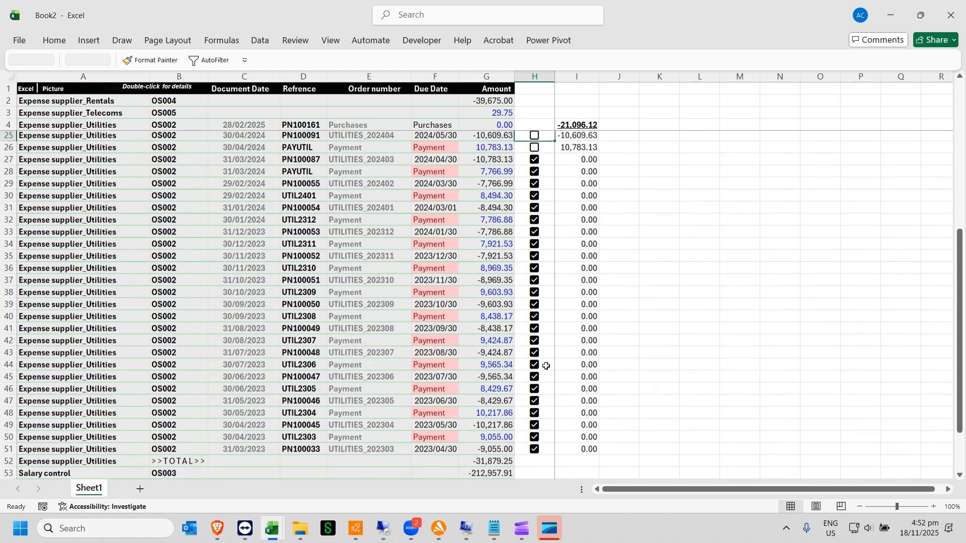
Step: Tick the checkboxes in H19:H26 beside the matching invoices and payments
key(Down)
key(Down)
key(Down)
key(Down)
key(Down)
key(Down)
key(Down)
key(Down)
key(Down)
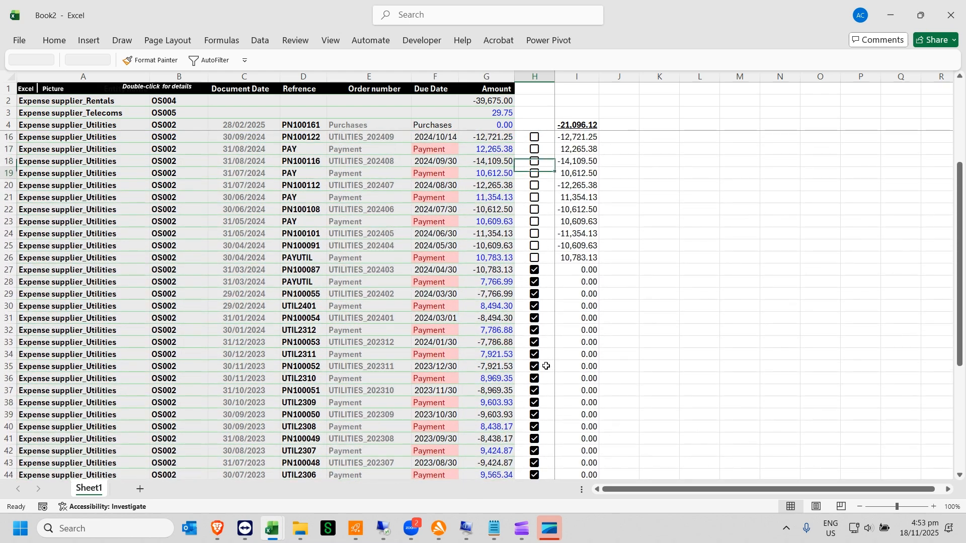
key(space)
key(Up)
key(space)
key(Up)
key(space)
key(Up)
key(space)
key(Up)
key(space)
key(Up)
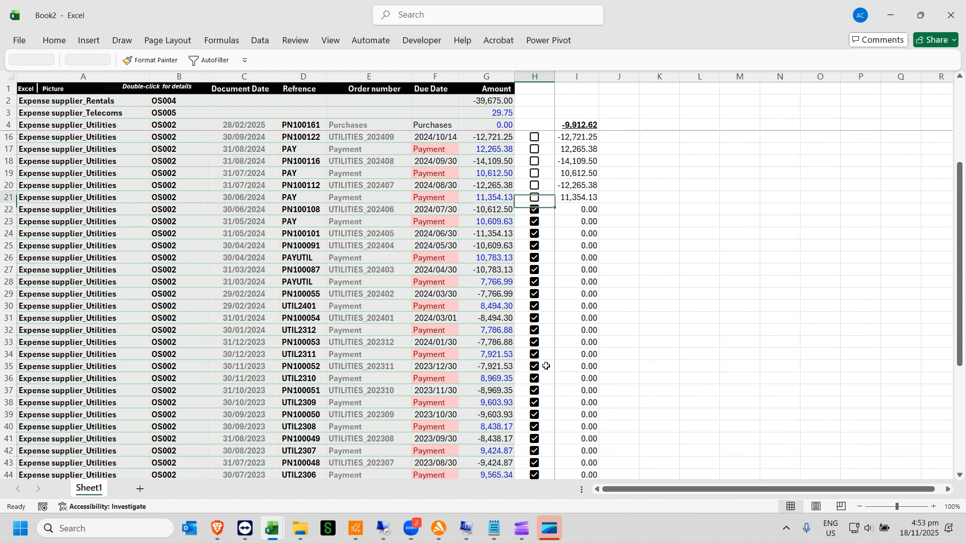
key(space)
key(Up)
key(space)
key(Up)
key(space)
key(Up)
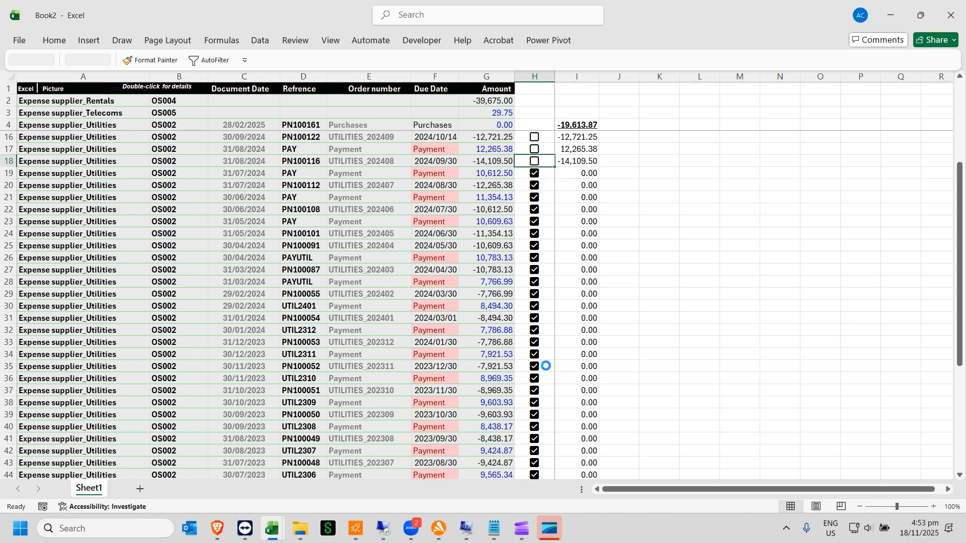
Step: Tick the checkboxes in H16:H18 and H14, skipping the 14,109.50 payment in row 15
key(space)
key(Up)
key(space)
key(Up)
key(space)
key(Up)
key(Up)
key(Up)
key(Down)
Step: Tick the checkboxes in H8:H13 and H6 beside the remaining invoices and payments
key(space)
key(Up)
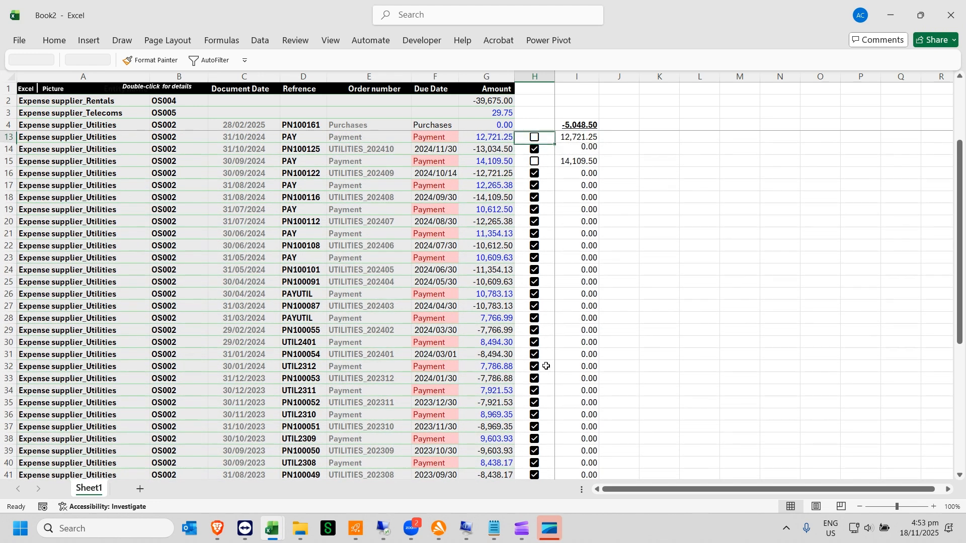
key(space)
key(Up)
key(space)
key(Up)
key(space)
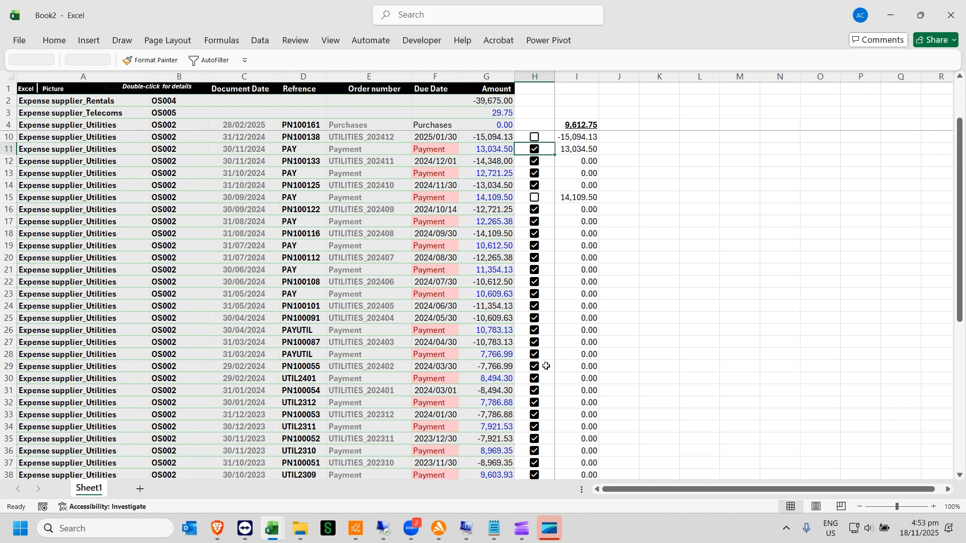
key(Up)
key(space)
key(Up)
key(space)
key(Up)
key(space)
key(Up)
key(Up)
key(Up)
key(space)
key(Down)
key(Down)
key(Down)
key(Down)
key(Down)
key(Down)
key(Down)
key(Down)
key(Down)
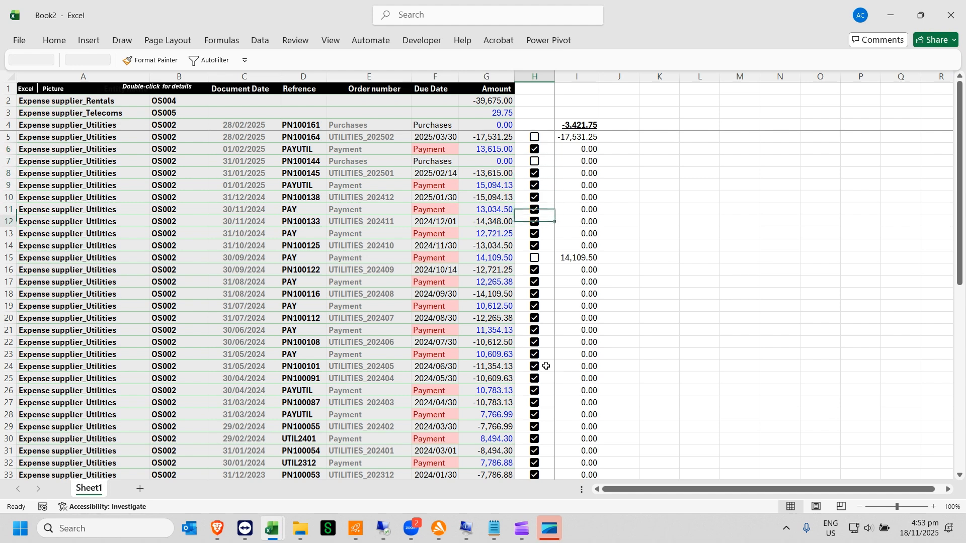
Step: Tick H15 beside the 14,109.50 payment and untick H12 beside the UTILITIES_202411 invoice
key(space)
key(Up)
key(Up)
key(Up)
key(space)
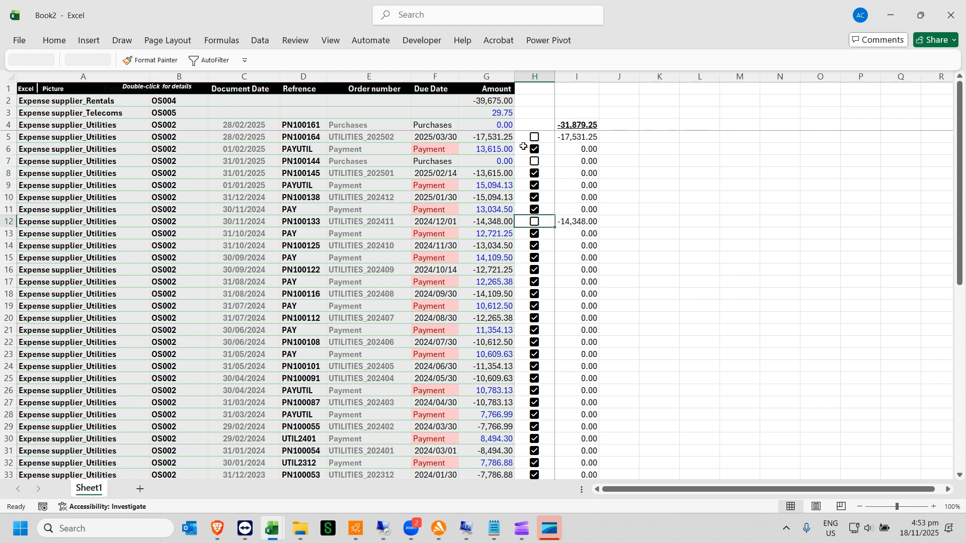
drag(573, 142, 486, 144)
click(741, 153)
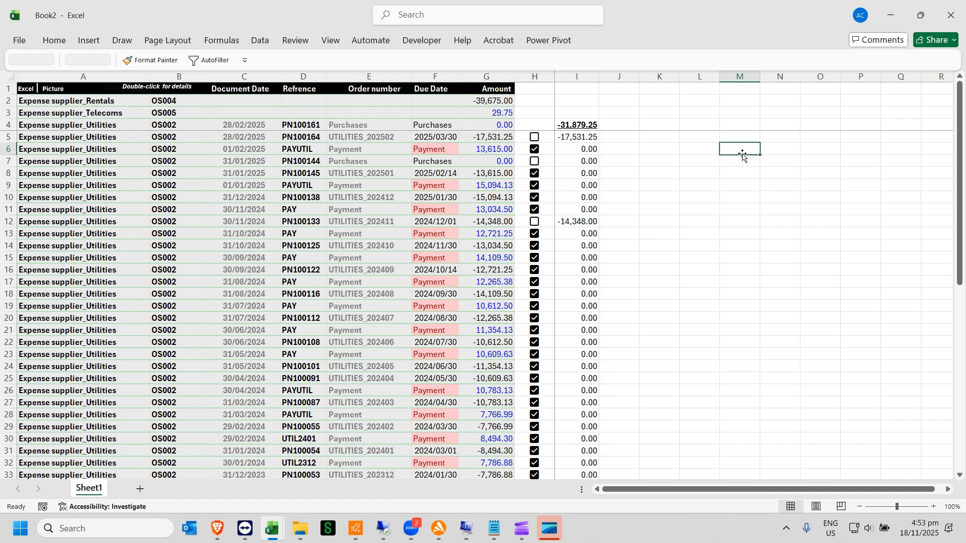
click(588, 136)
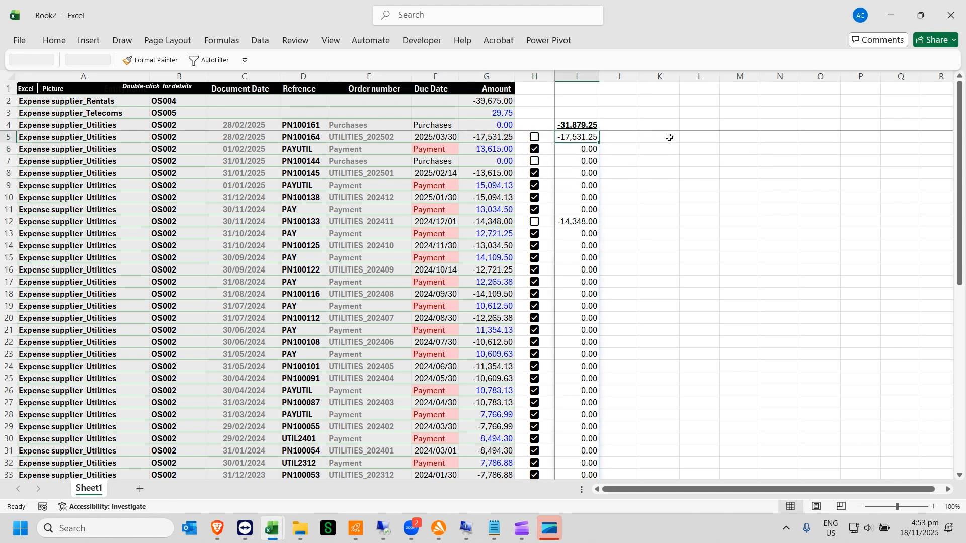
Step: Enter =FILTER(A5:G51,H5:H51) in L4 to list the ticked transactions
click(718, 129)
text(=filter)
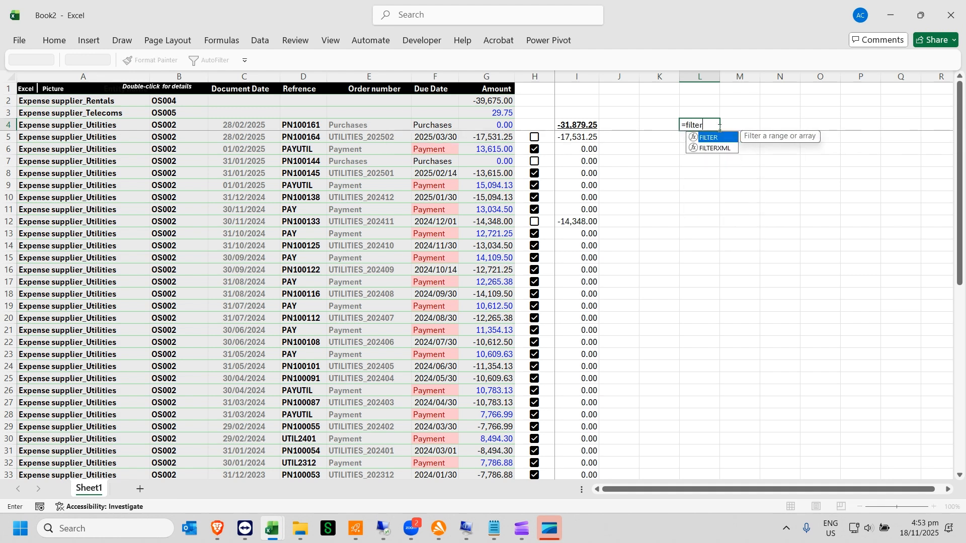
key(Tab)
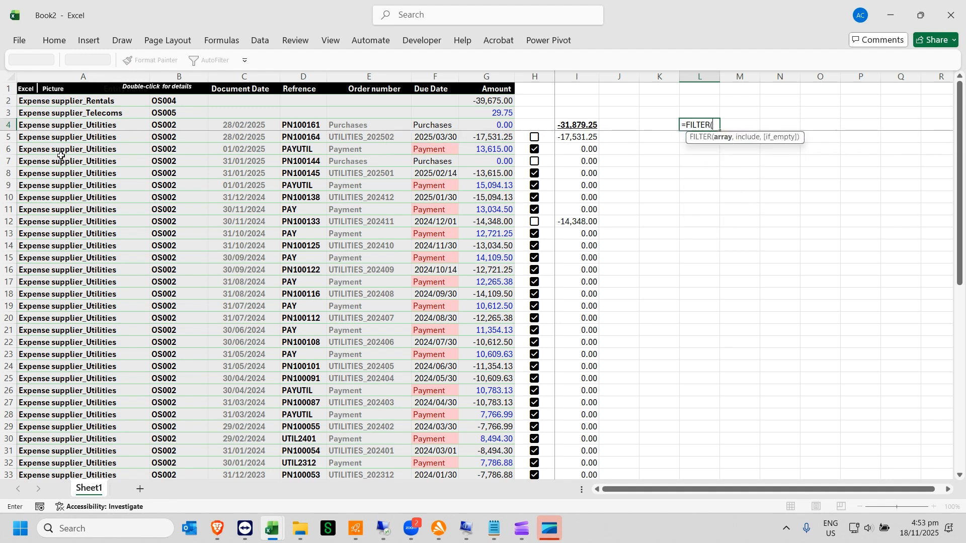
drag(61, 141, 538, 137)
text(,)
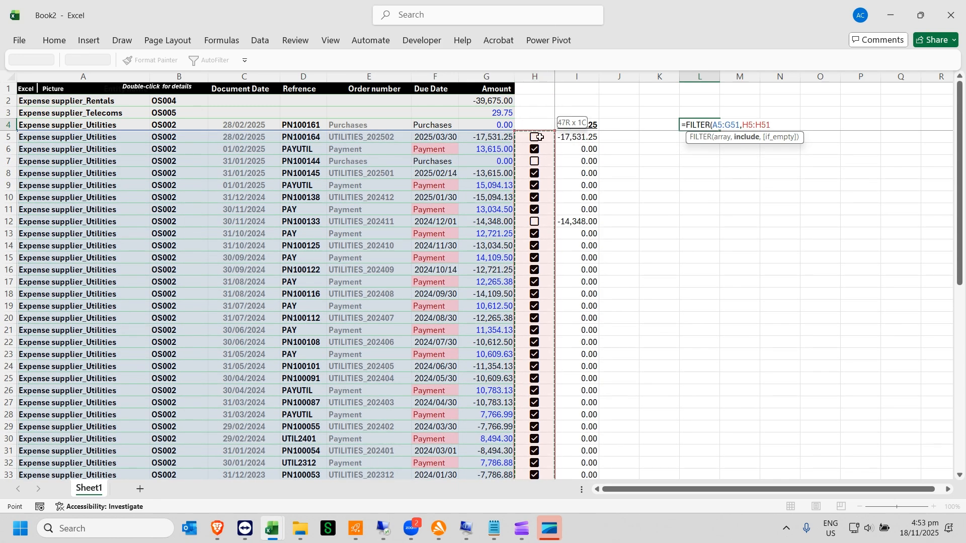
key(Return)
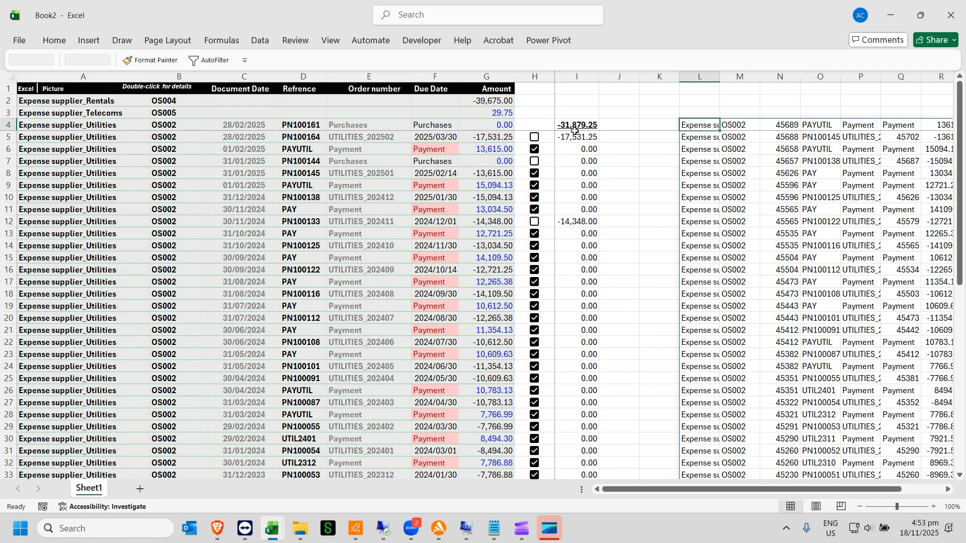
Step: Change the L4 formula to =FILTER(A5:G51,NOT(H5:H51)) so it lists only the unticked transactions
double_click(708, 124)
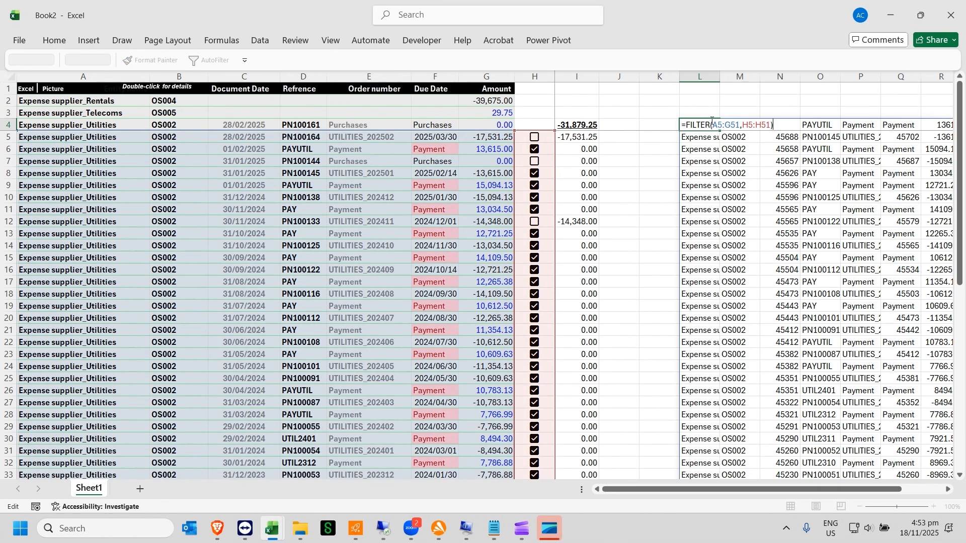
click(742, 125)
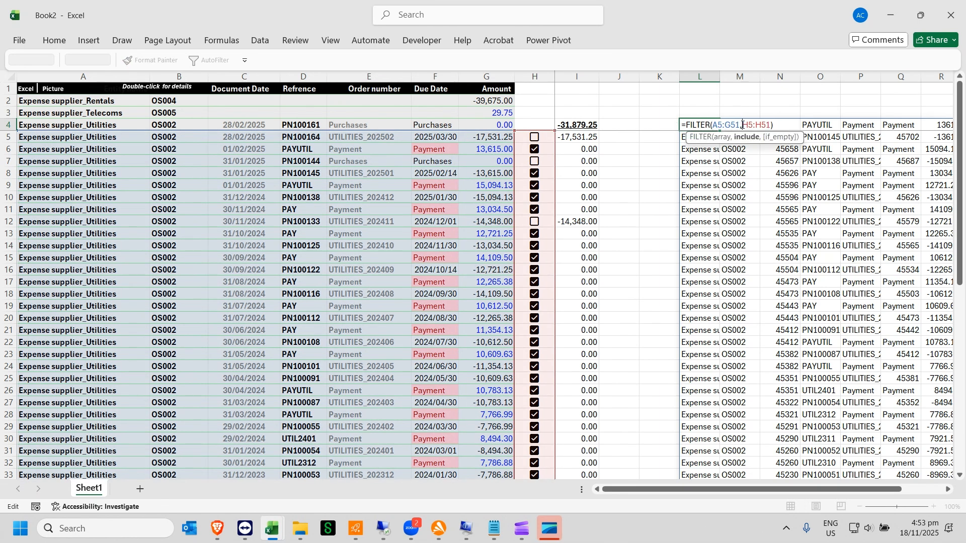
text(NOT()
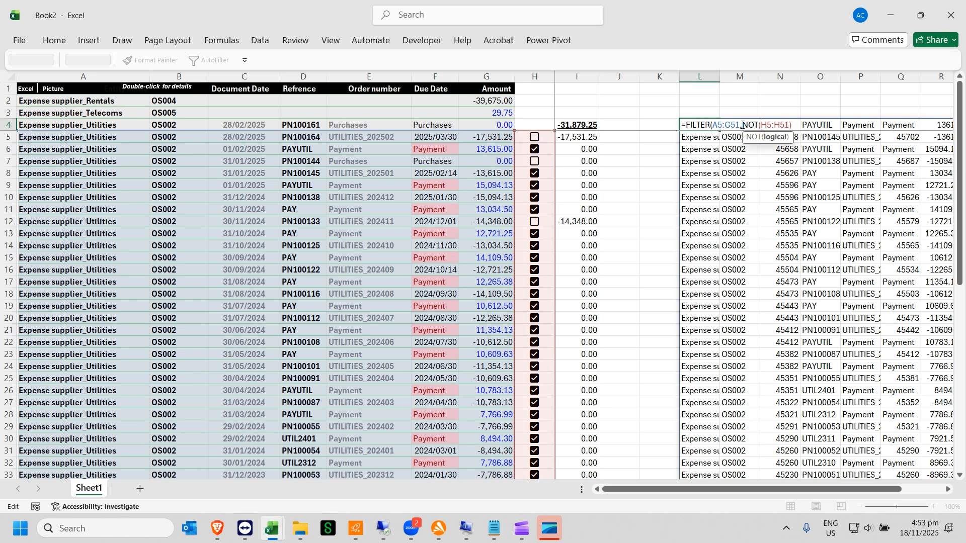
click(801, 124)
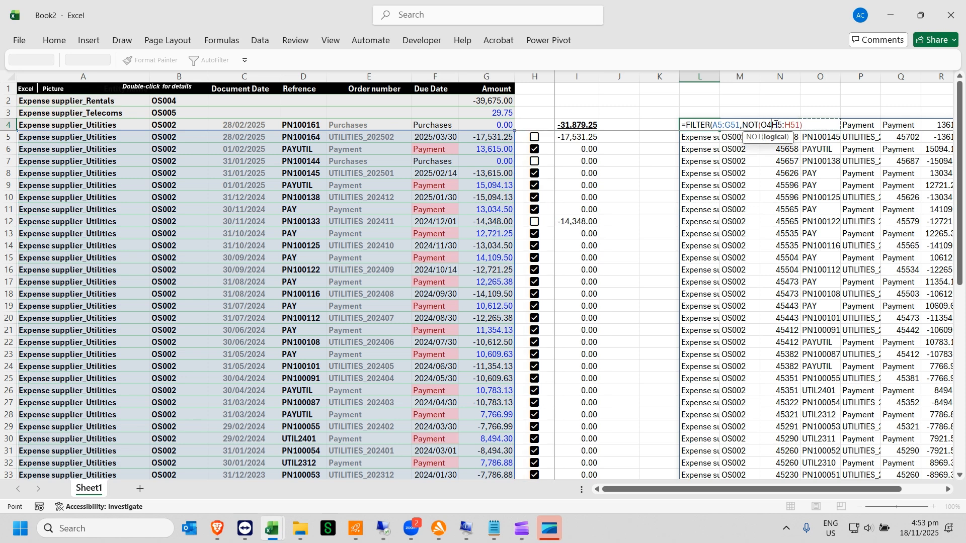
key(BackSpace)
click(795, 127)
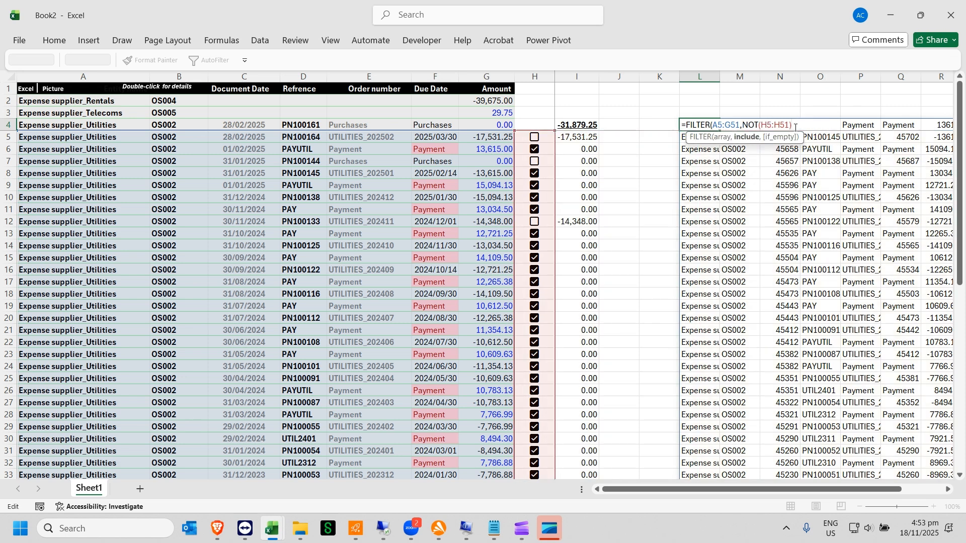
key(Return)
key(Down)
Step: Tick the checkbox in H7 beside the zero-amount purchase to remove it from the filtered list
drag(826, 494, 839, 494)
click(928, 125)
click(928, 149)
click(534, 161)
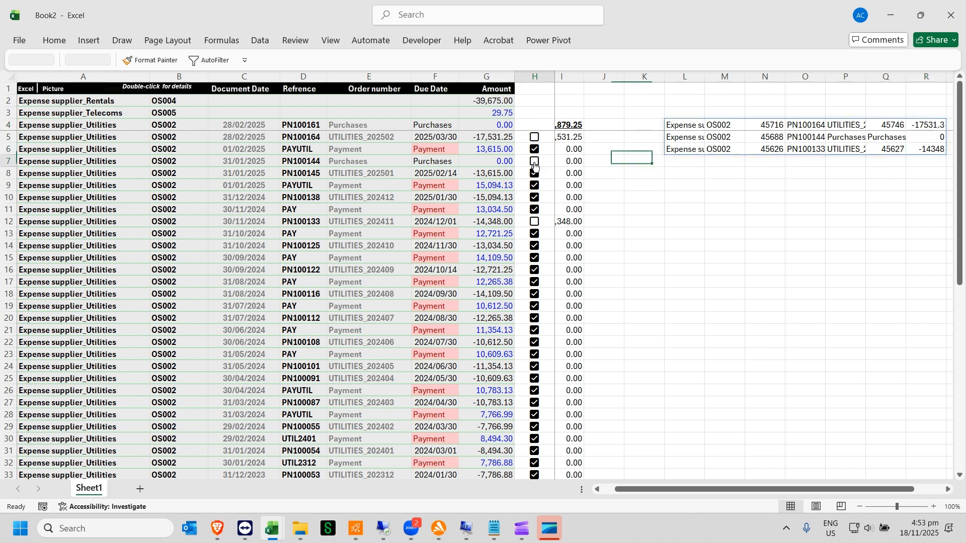
Step: Auto-fit the widths of columns L to R holding the filtered list
drag(928, 136, 693, 125)
drag(685, 77, 925, 75)
double_click(704, 76)
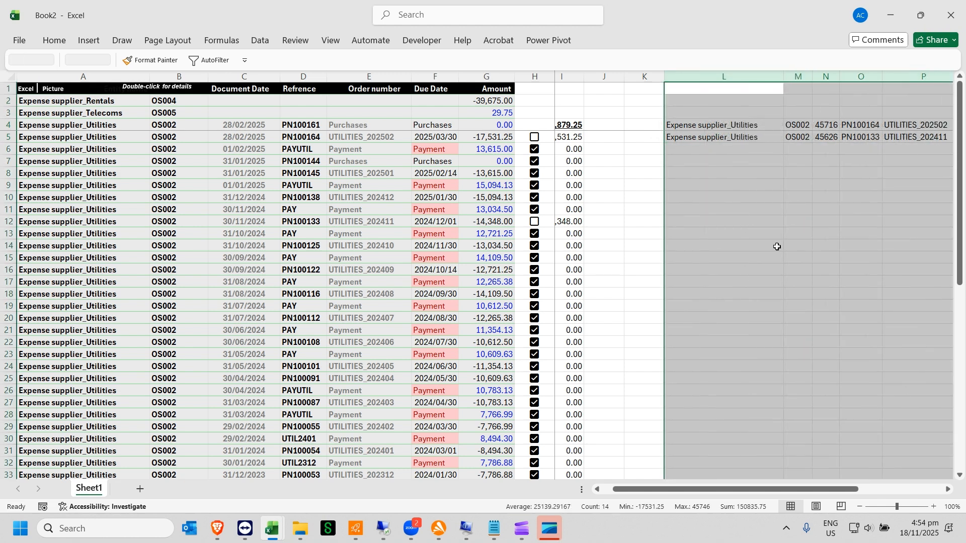
Step: Check the filtered list of unticked invoices in L4:R5 against the outstanding total in I4
drag(761, 489, 783, 489)
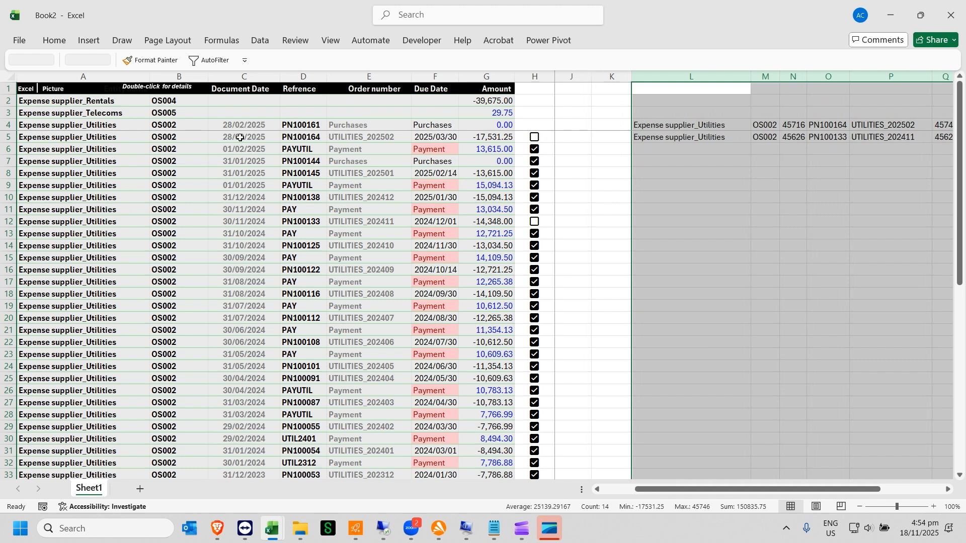
click(723, 124)
drag(724, 138, 784, 135)
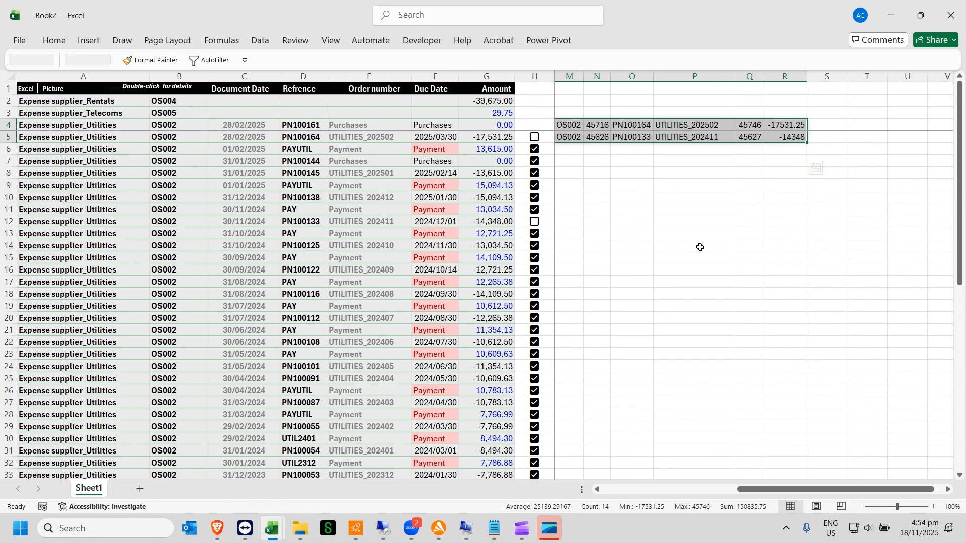
drag(812, 489, 703, 489)
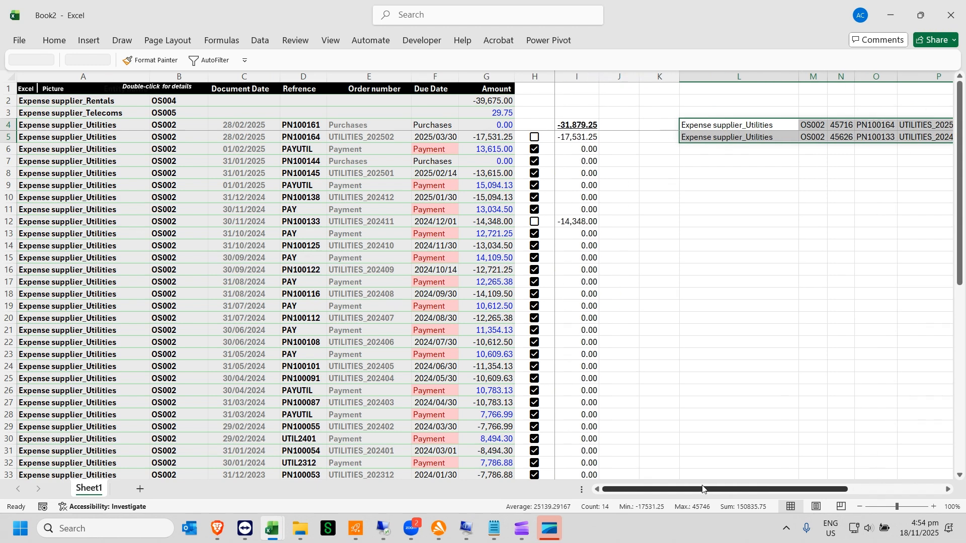
click(577, 124)
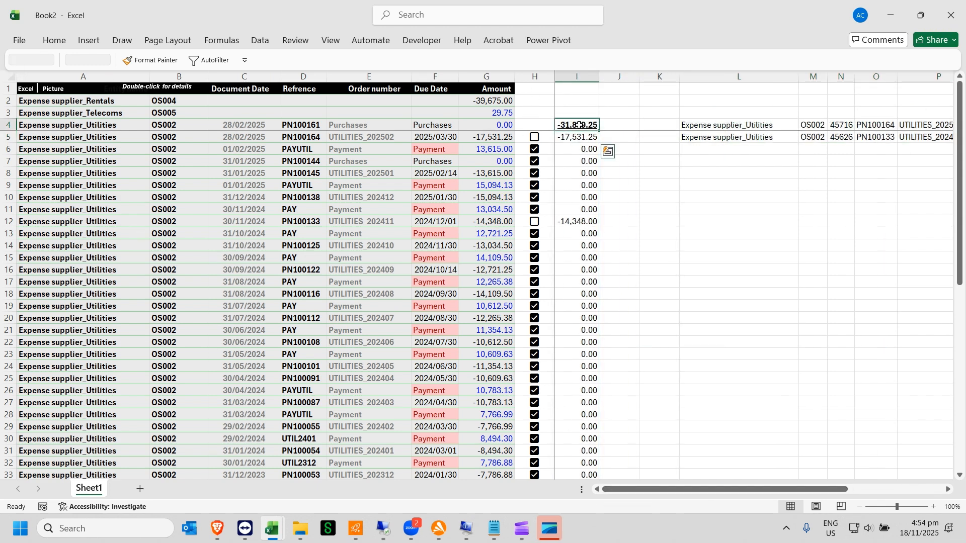